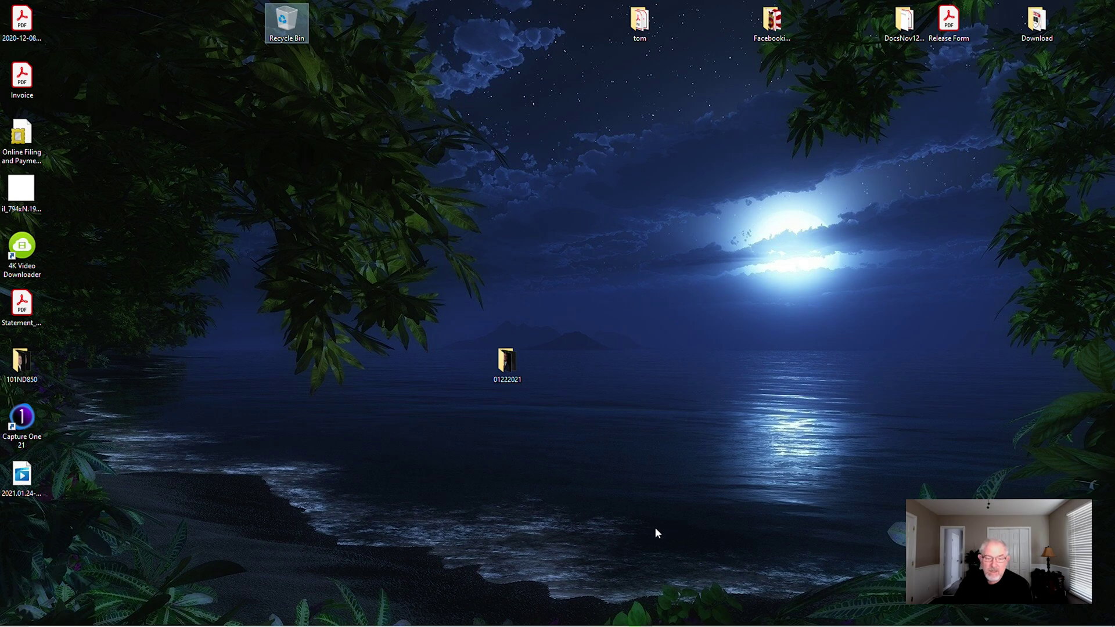
- Switch to Capture One and set the portrait's white balance by sampling the white shirt collar
{"action": "mouse_move", "coordinate": [641, 617]}
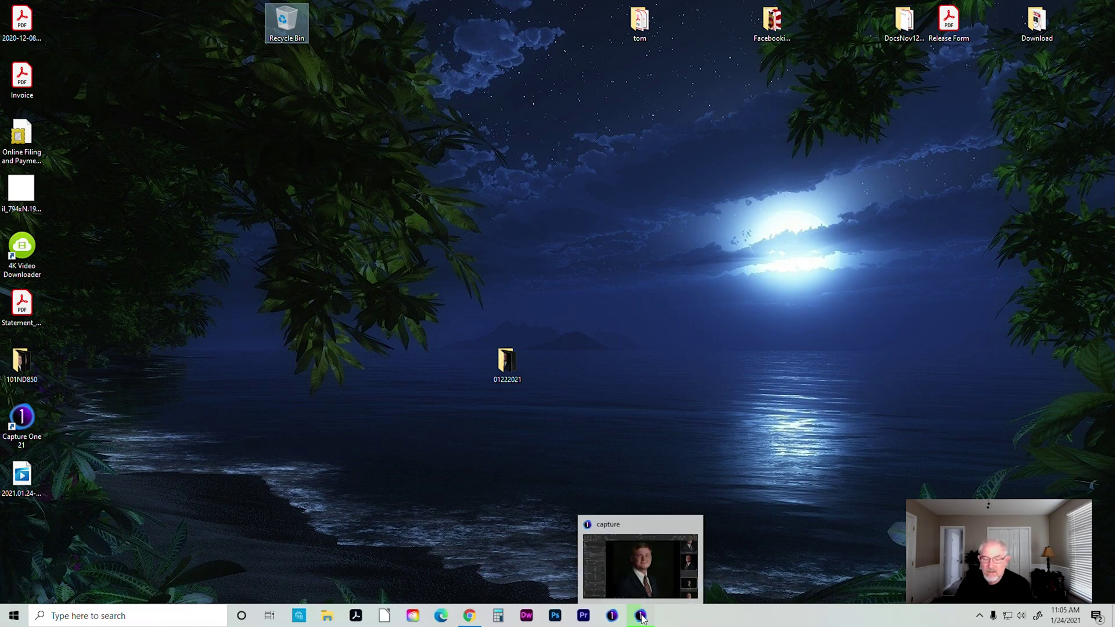
{"action": "left_click", "coordinate": [641, 617]}
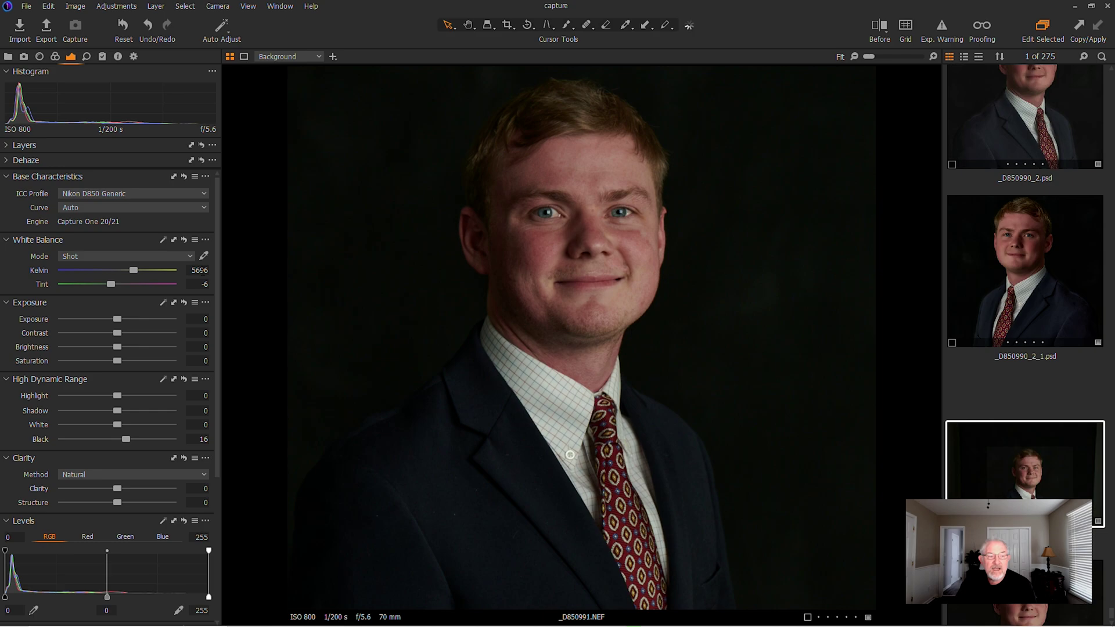
{"action": "left_click", "coordinate": [204, 256]}
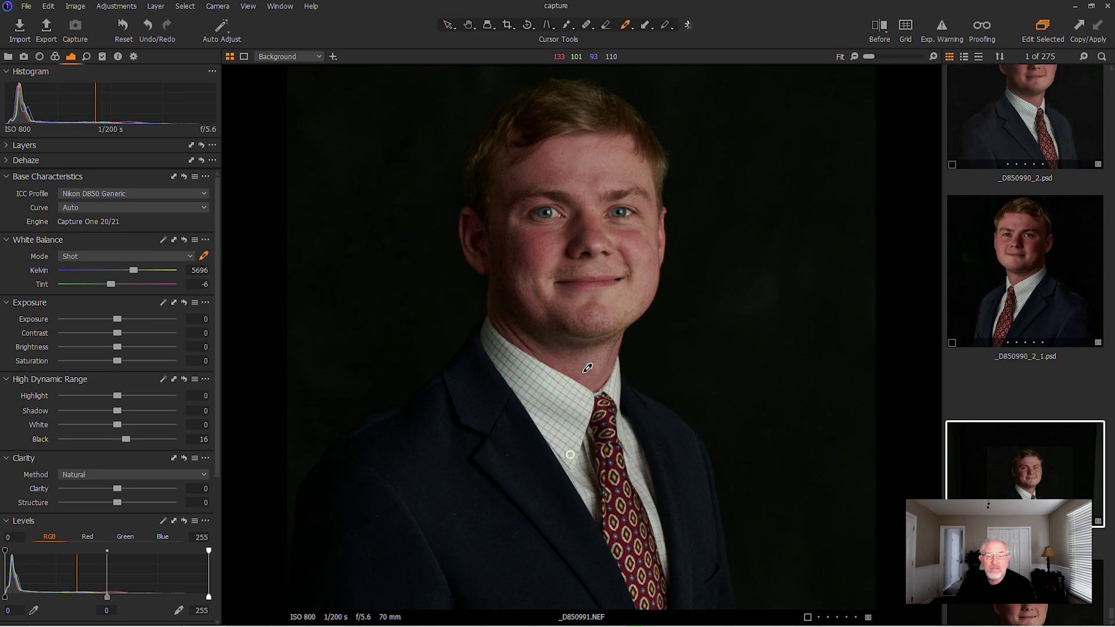
{"action": "left_click", "coordinate": [568, 393]}
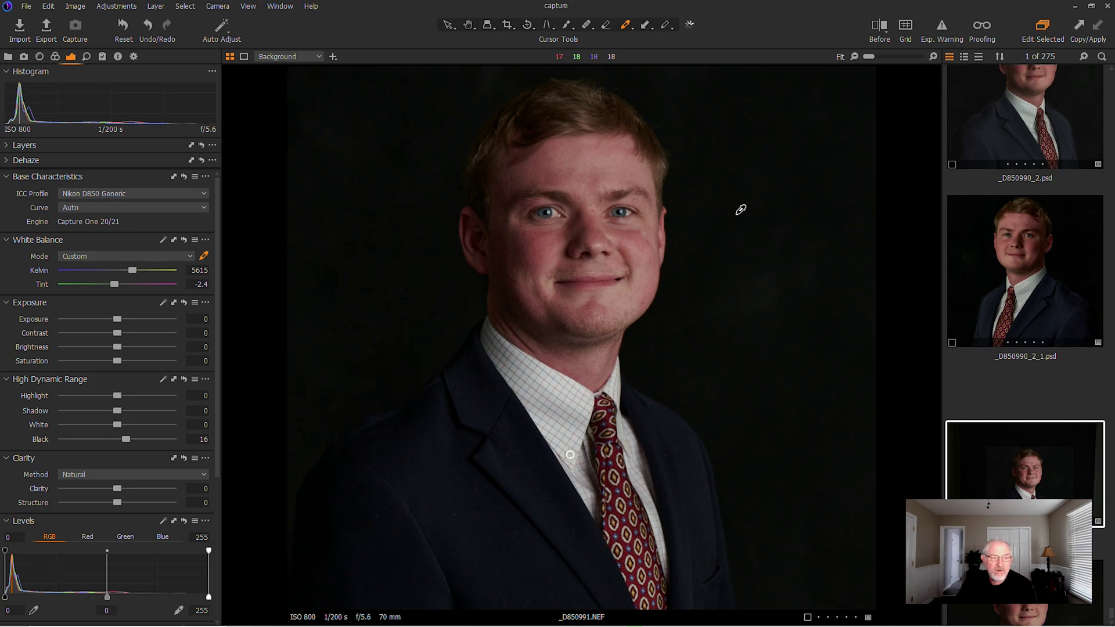
- Check the portrait's crop frame, then set the base characteristics curve to Portrait
{"action": "left_click", "coordinate": [508, 27]}
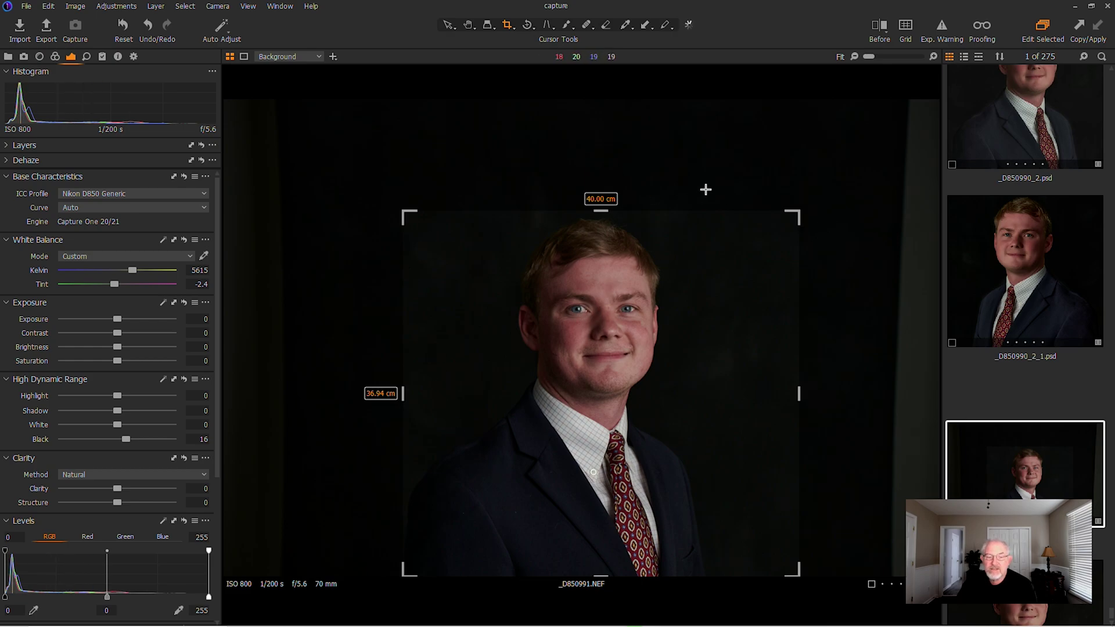
{"action": "left_click", "coordinate": [450, 26]}
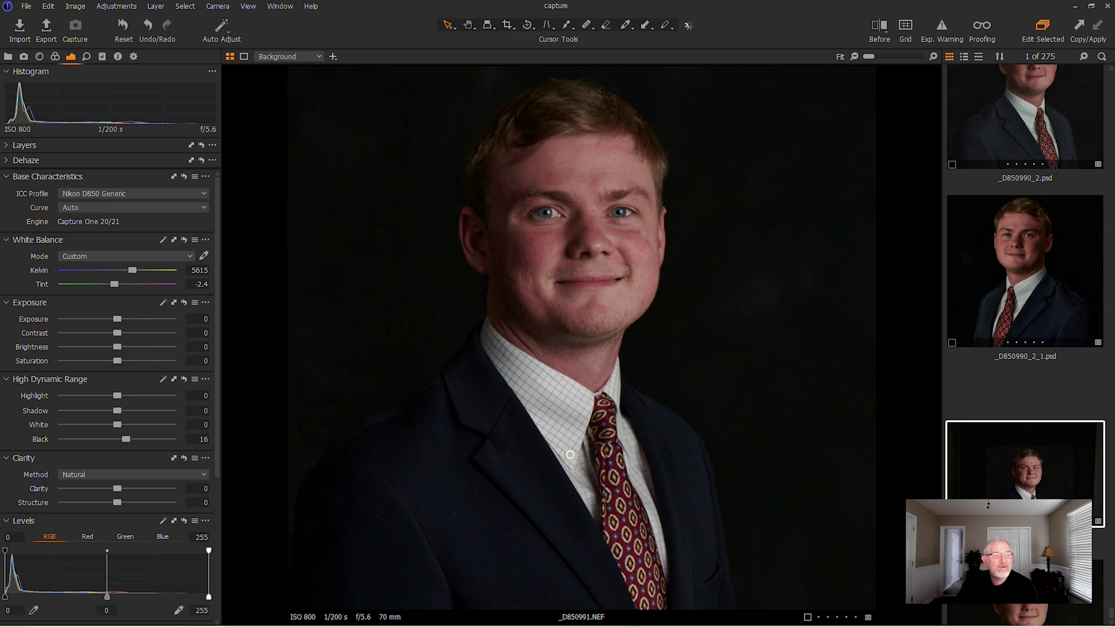
{"action": "left_click", "coordinate": [98, 207]}
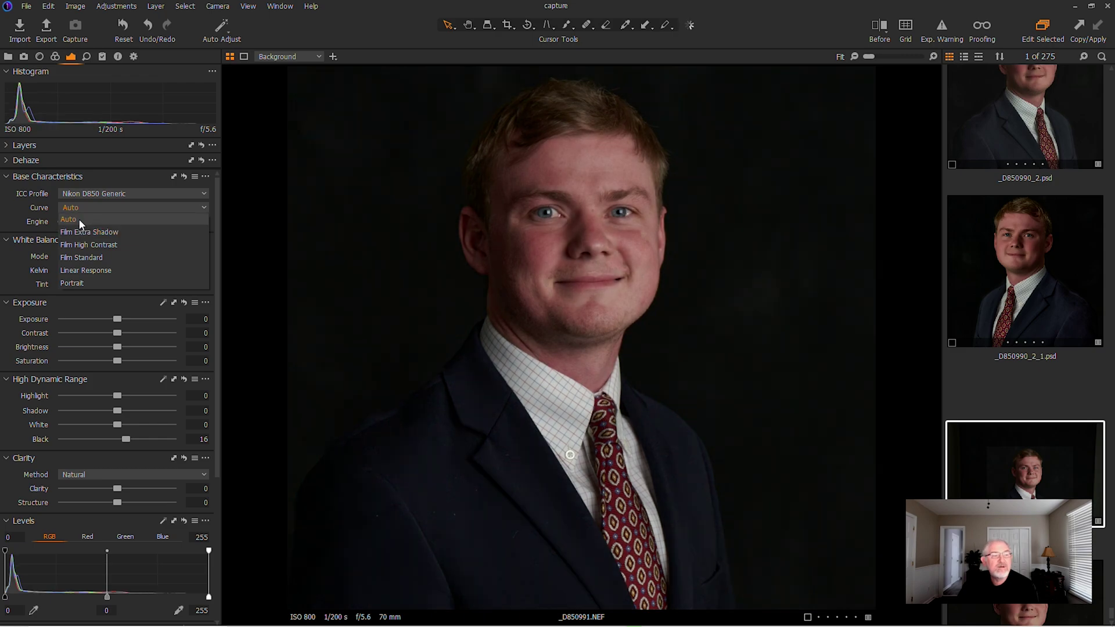
{"action": "left_click", "coordinate": [82, 282]}
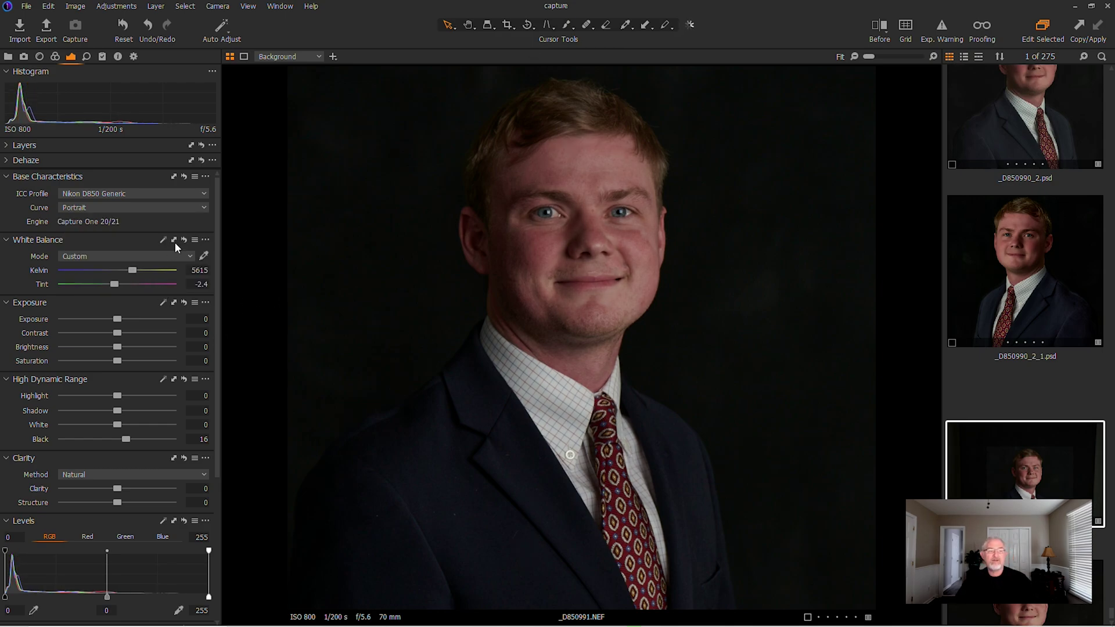
- Set the Dehaze amount on the Background layer to 37
{"action": "left_click", "coordinate": [5, 145]}
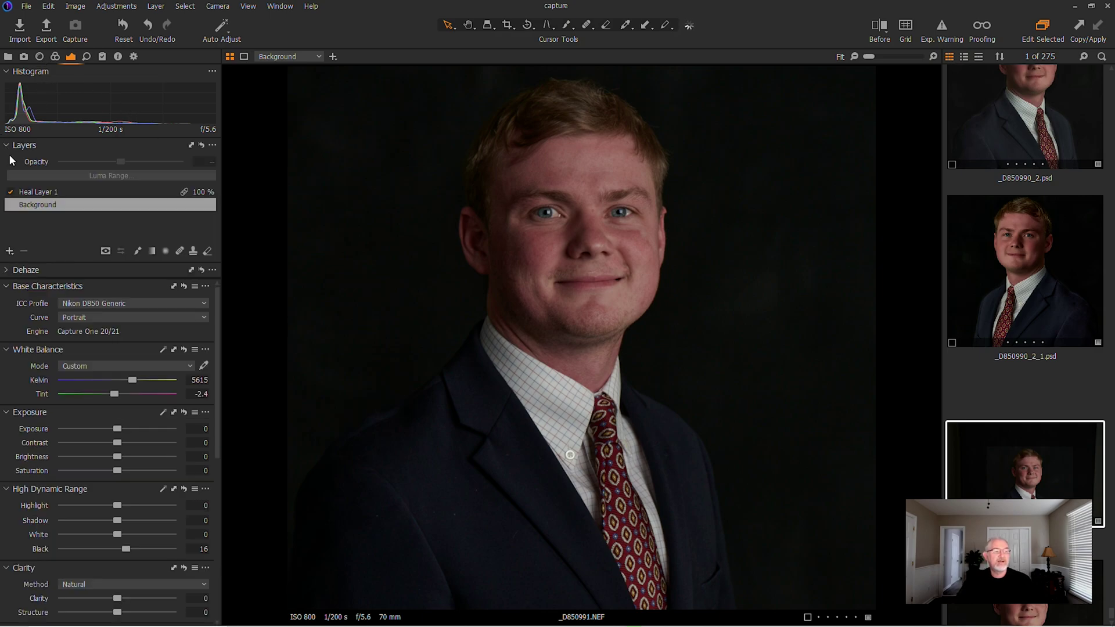
{"action": "left_click", "coordinate": [6, 271]}
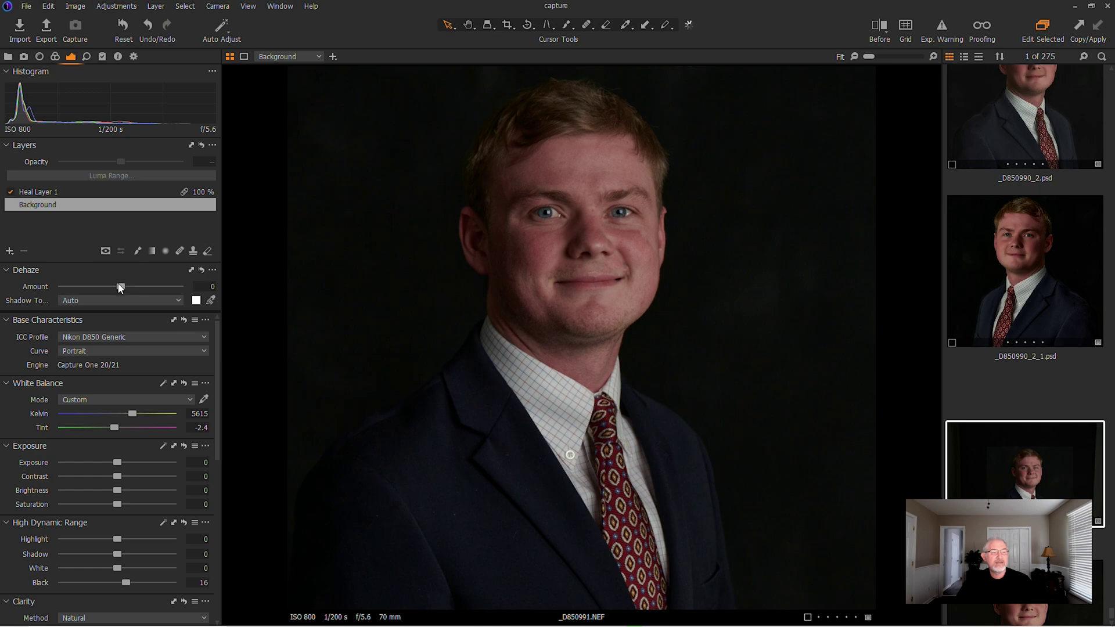
{"action": "mouse_move", "coordinate": [120, 286]}
{"action": "left_mouse_down"}
{"action": "mouse_move", "coordinate": [169, 287]}
{"action": "mouse_move", "coordinate": [139, 288]}
{"action": "left_mouse_up"}
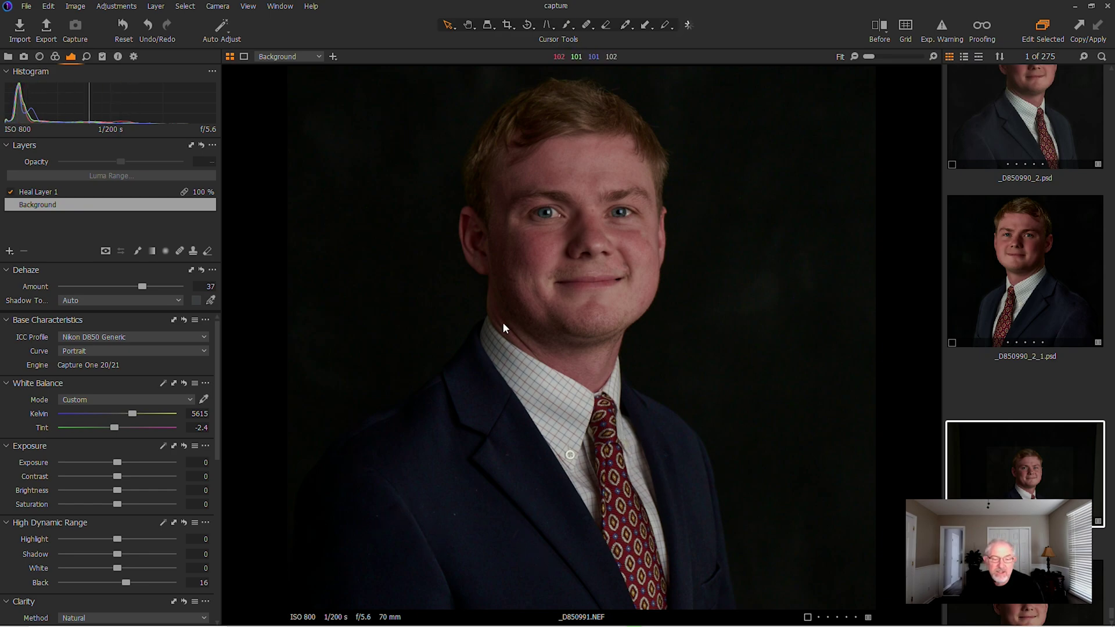
- Heal the lint specks across the chest, sleeve and both lapels of the suit jacket
{"action": "left_click", "coordinate": [587, 24]}
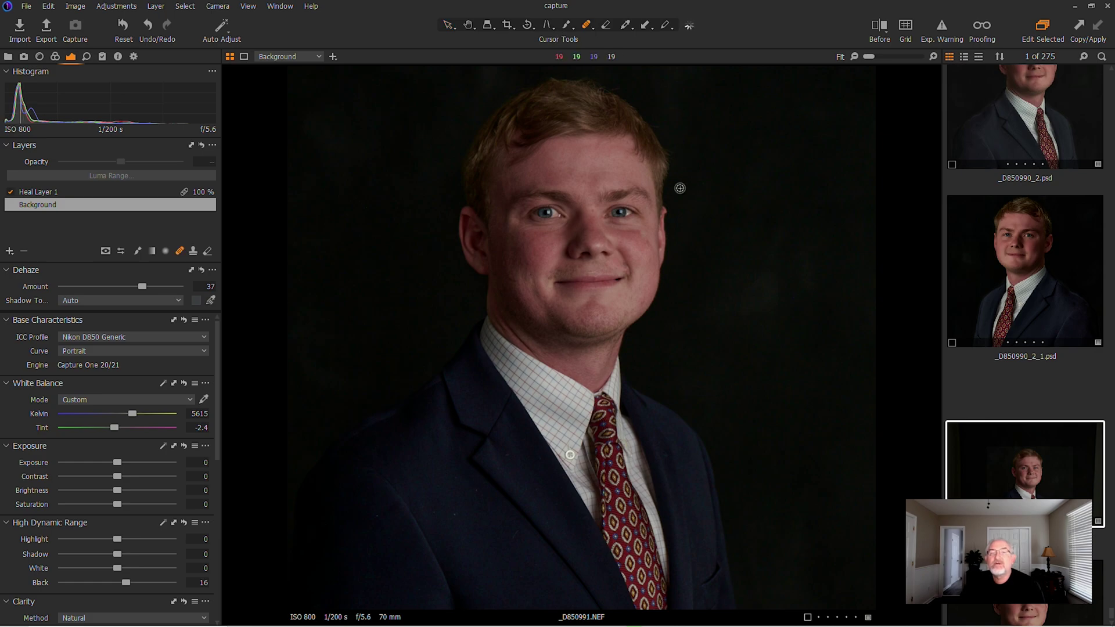
{"action": "left_click", "coordinate": [515, 530]}
{"action": "left_click_drag", "start_coordinate": [455, 510], "coordinate": [477, 540]}
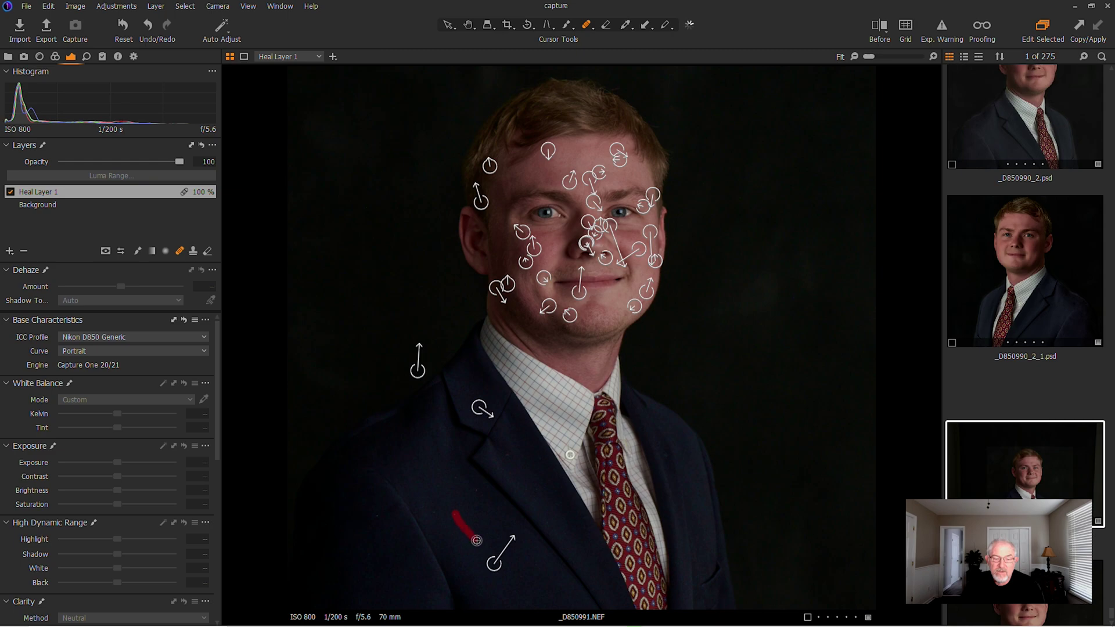
{"action": "left_click", "coordinate": [436, 516]}
{"action": "left_click", "coordinate": [373, 515]}
{"action": "left_click", "coordinate": [478, 493]}
{"action": "left_click", "coordinate": [453, 478]}
{"action": "left_click", "coordinate": [509, 453]}
{"action": "left_click", "coordinate": [491, 458]}
{"action": "left_click", "coordinate": [536, 490]}
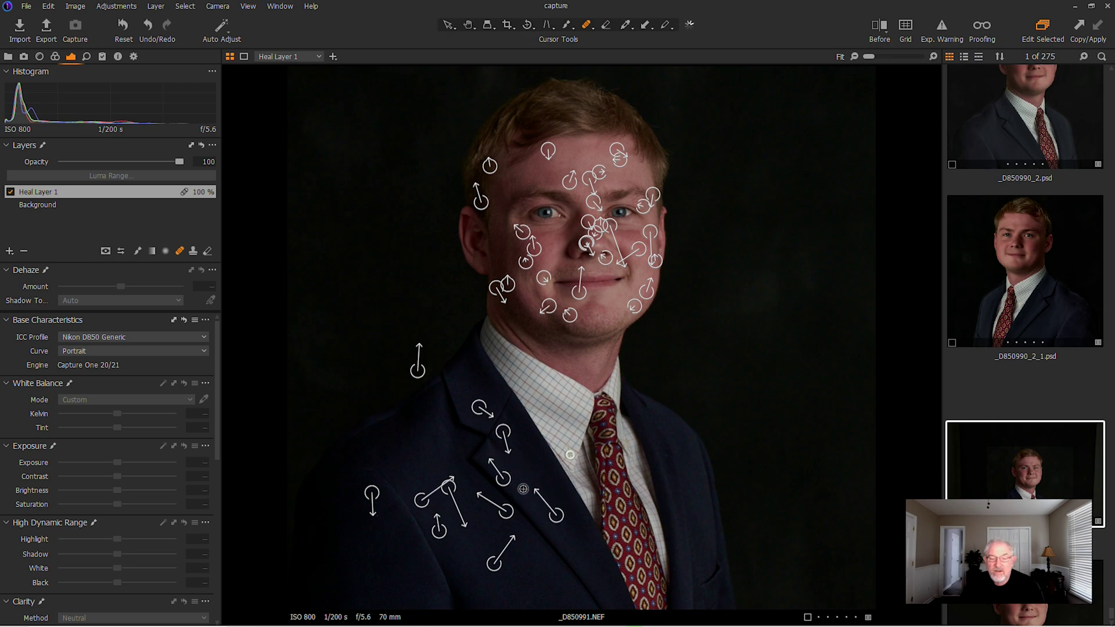
{"action": "left_click", "coordinate": [665, 458]}
{"action": "left_click", "coordinate": [656, 443]}
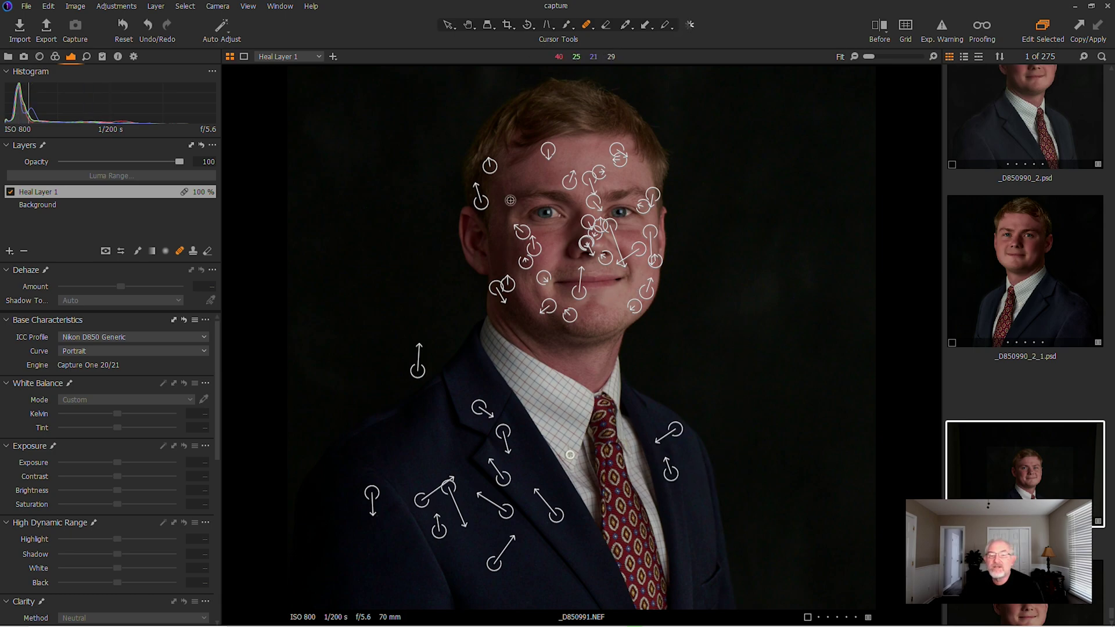
- Heal the remaining skin blemishes on the forehead, on the chin and around the mouth
{"action": "left_click", "coordinate": [564, 165]}
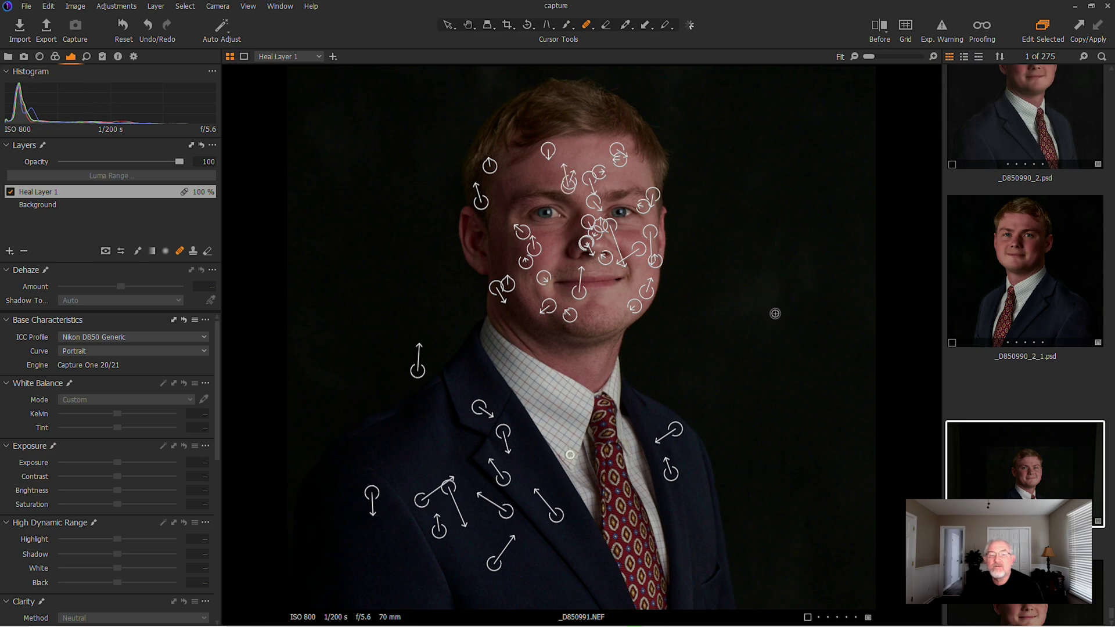
{"action": "left_click", "coordinate": [598, 314]}
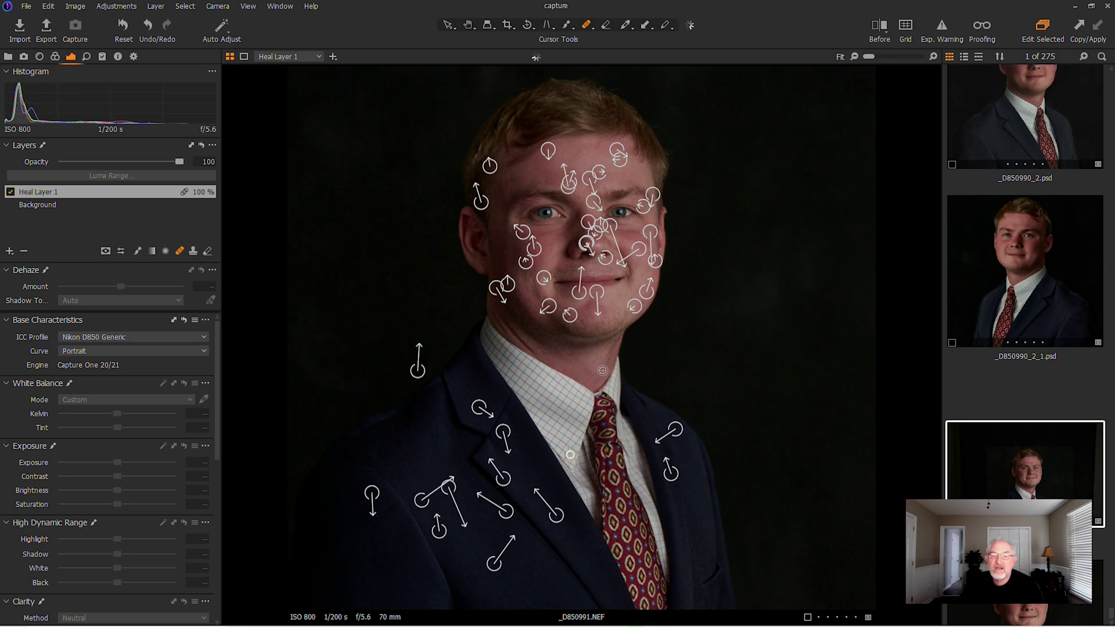
{"action": "left_click_drag", "start_coordinate": [598, 292], "coordinate": [599, 297]}
{"action": "left_click", "coordinate": [567, 272]}
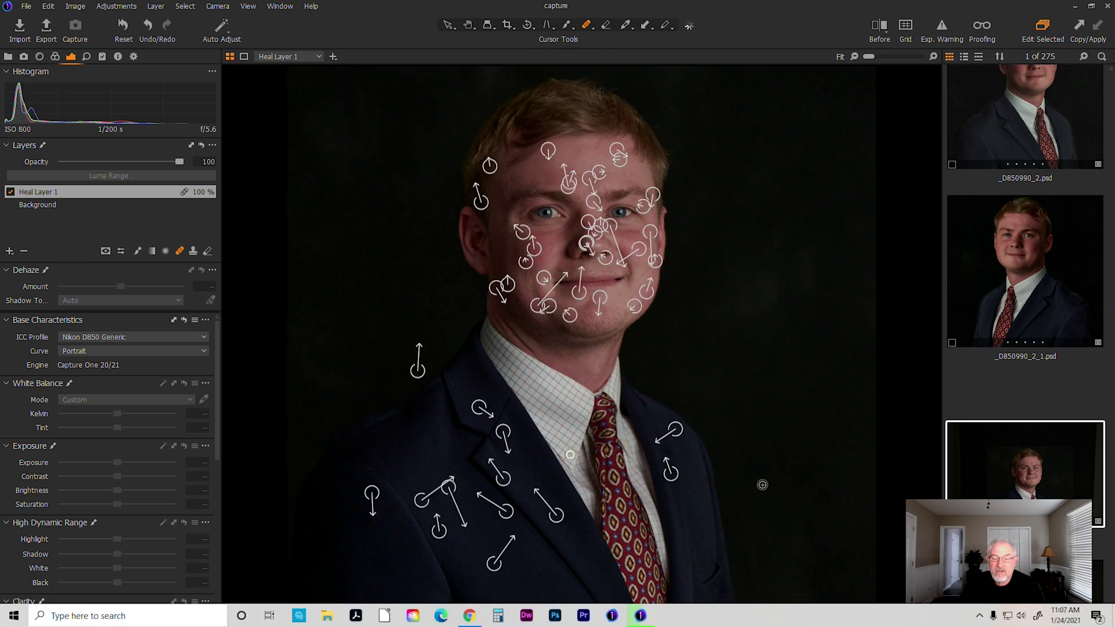
{"action": "left_click", "coordinate": [446, 26]}
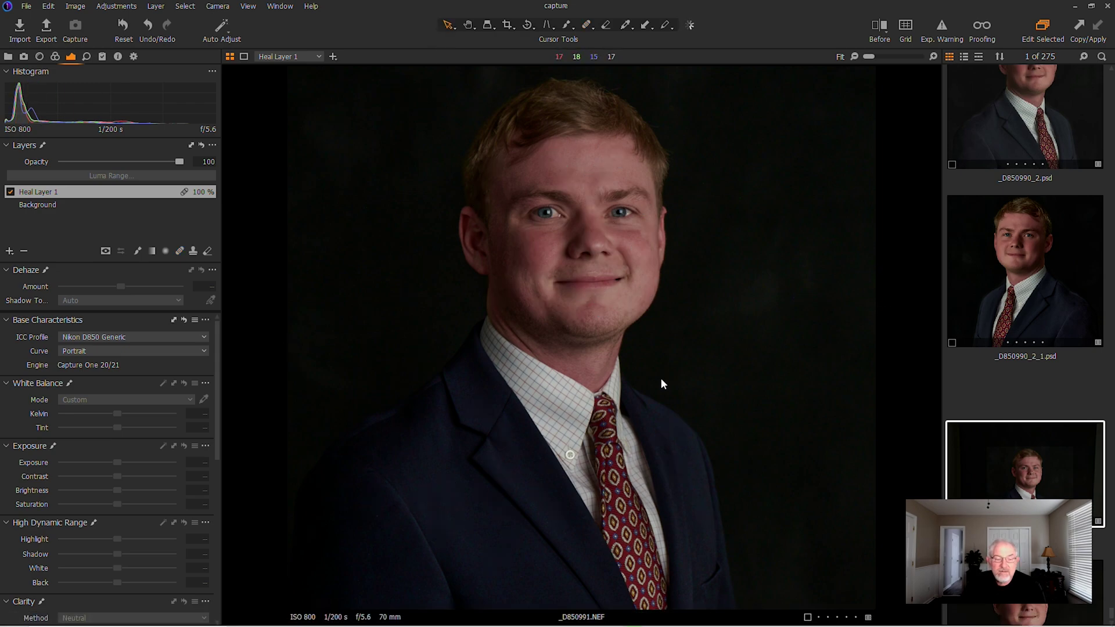
- Heal the leftover specks on the lower part of the jacket, on the tie's outer side
{"action": "left_click", "coordinate": [585, 26]}
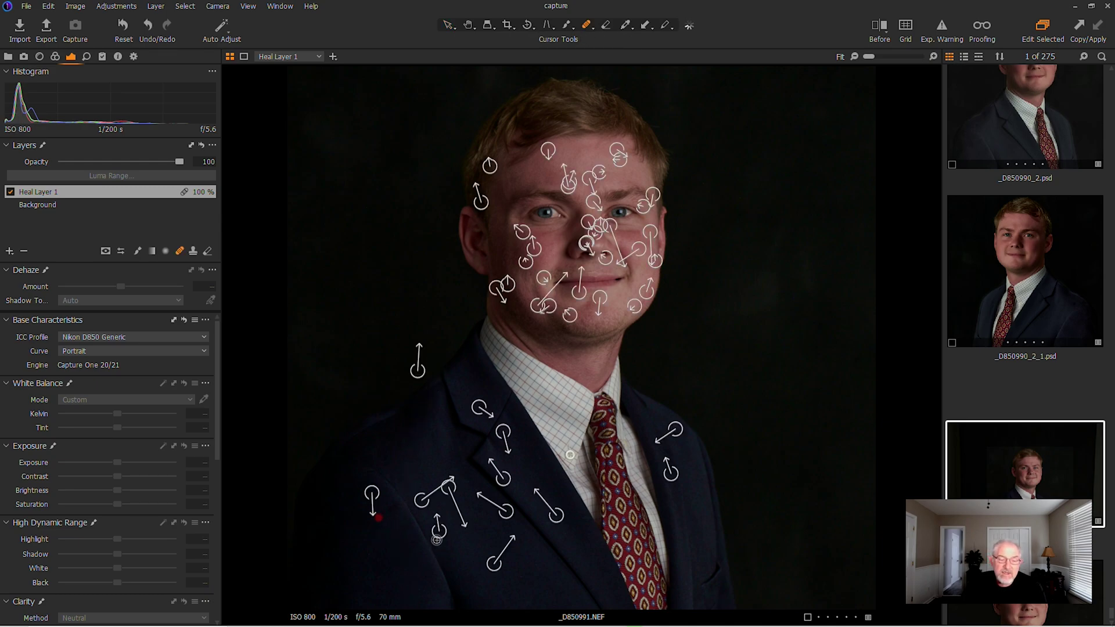
{"action": "left_click", "coordinate": [708, 540]}
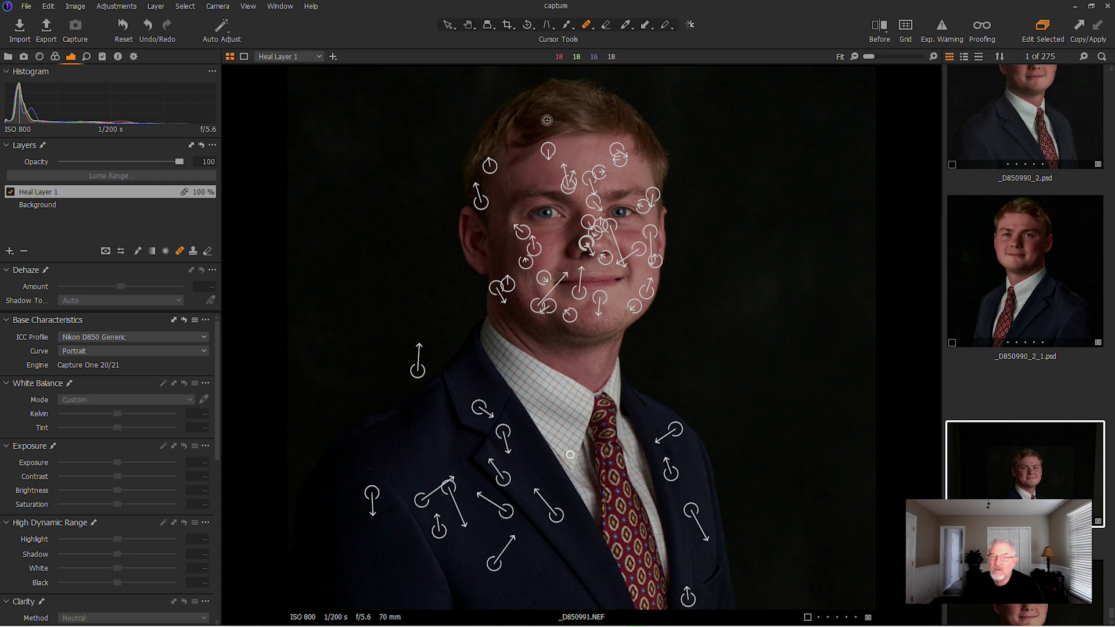
{"action": "left_click", "coordinate": [448, 26]}
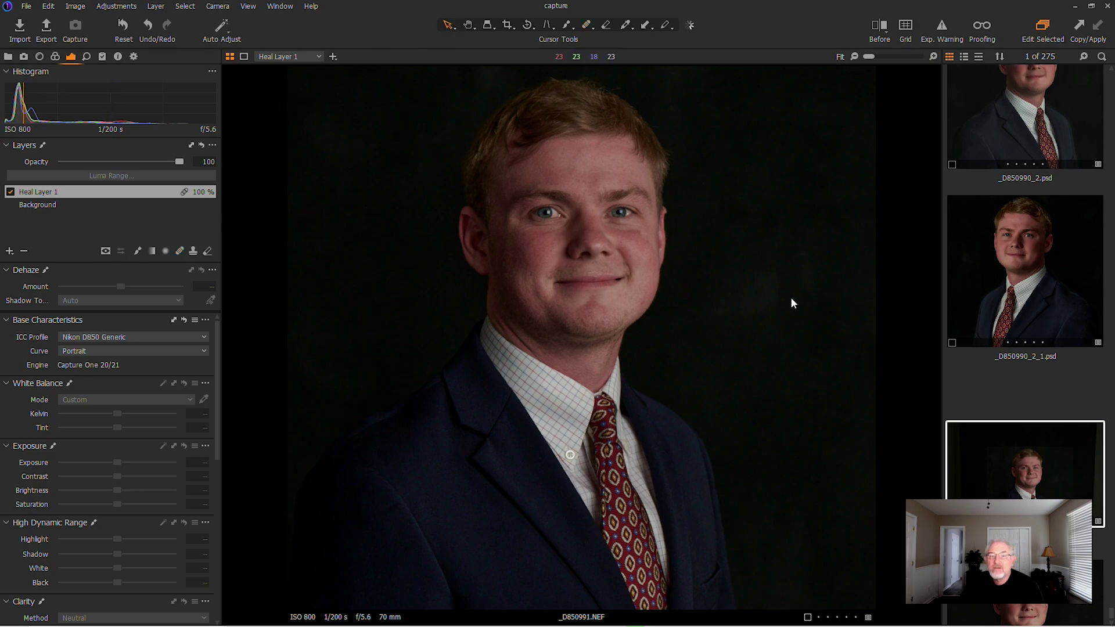
- Send the image to Adobe Photoshop 2021 for editing as a 16-bit PSD in Adobe RGB (1998) at 300 px/in
{"action": "right_click", "coordinate": [546, 294]}
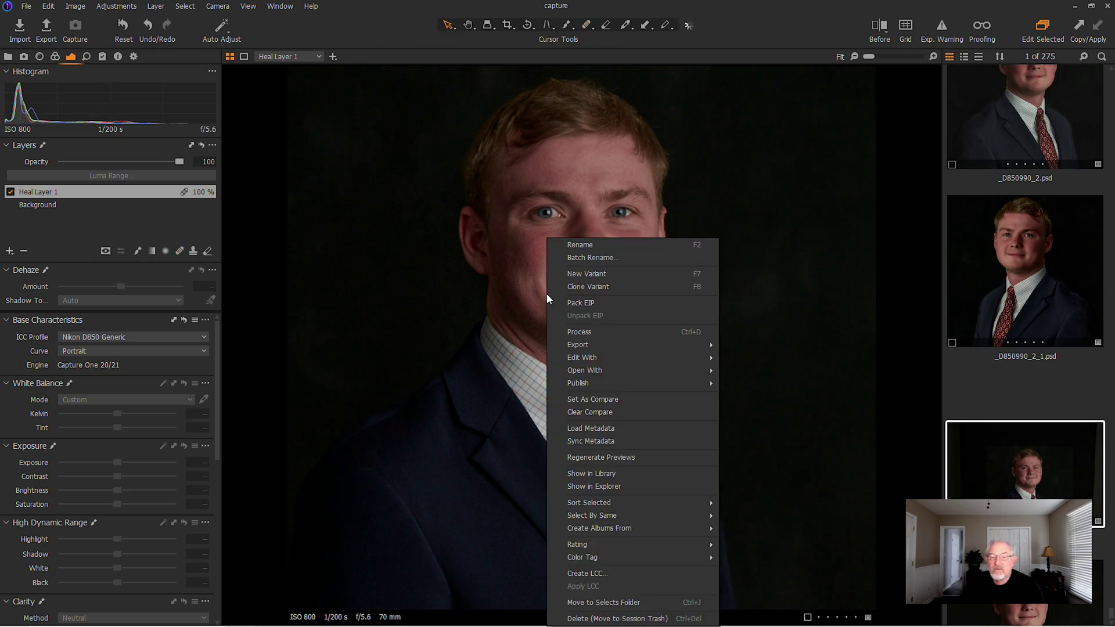
{"action": "mouse_move", "coordinate": [602, 357]}
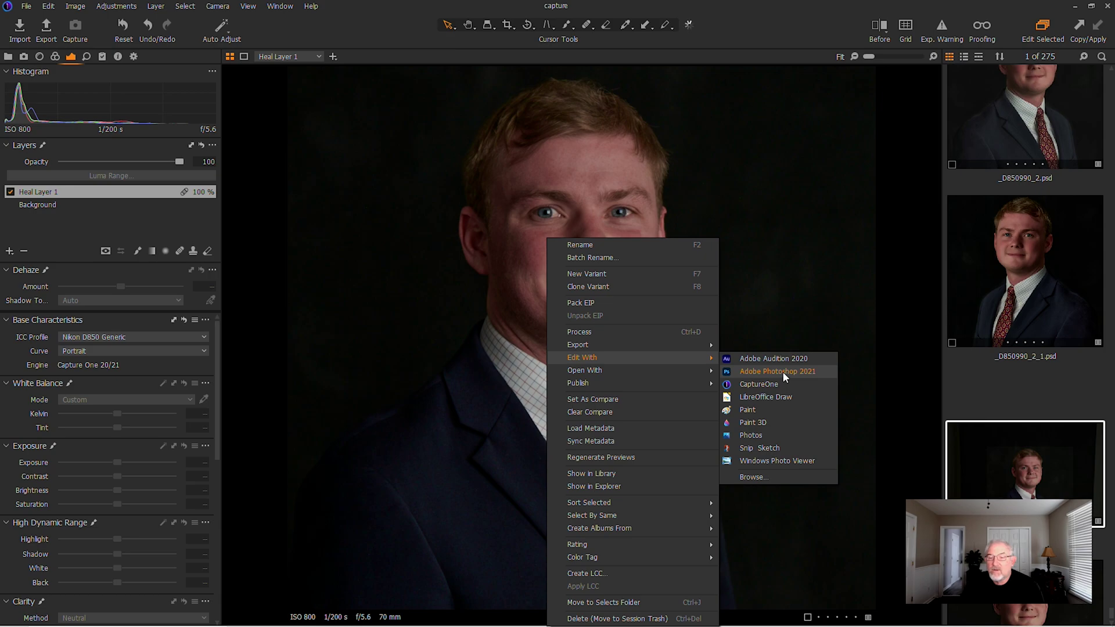
{"action": "left_click", "coordinate": [782, 371]}
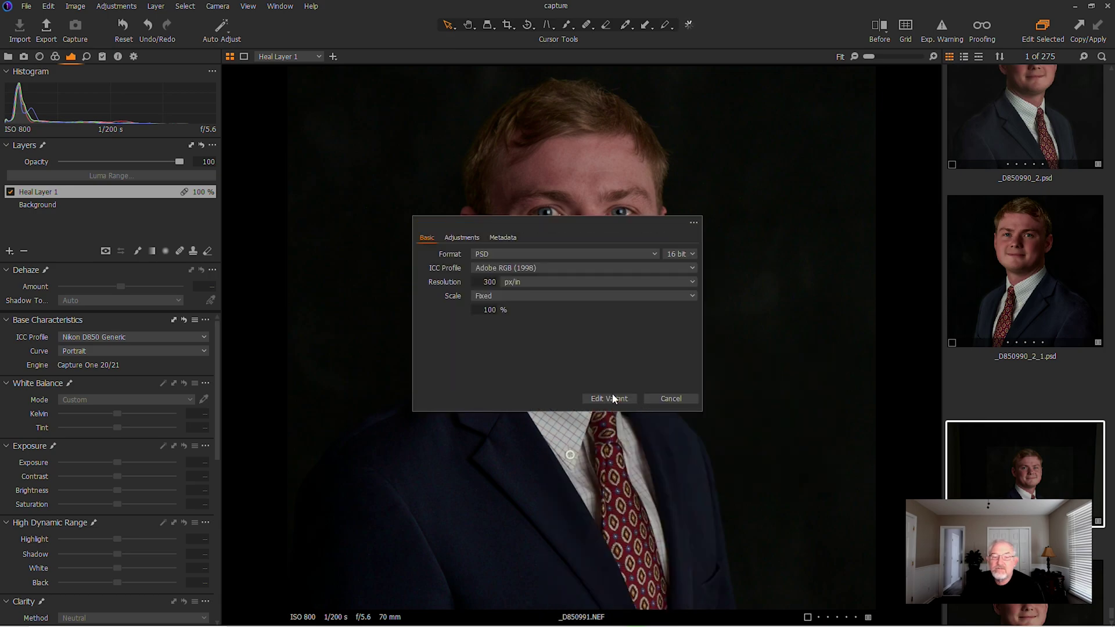
{"action": "left_click", "coordinate": [609, 398]}
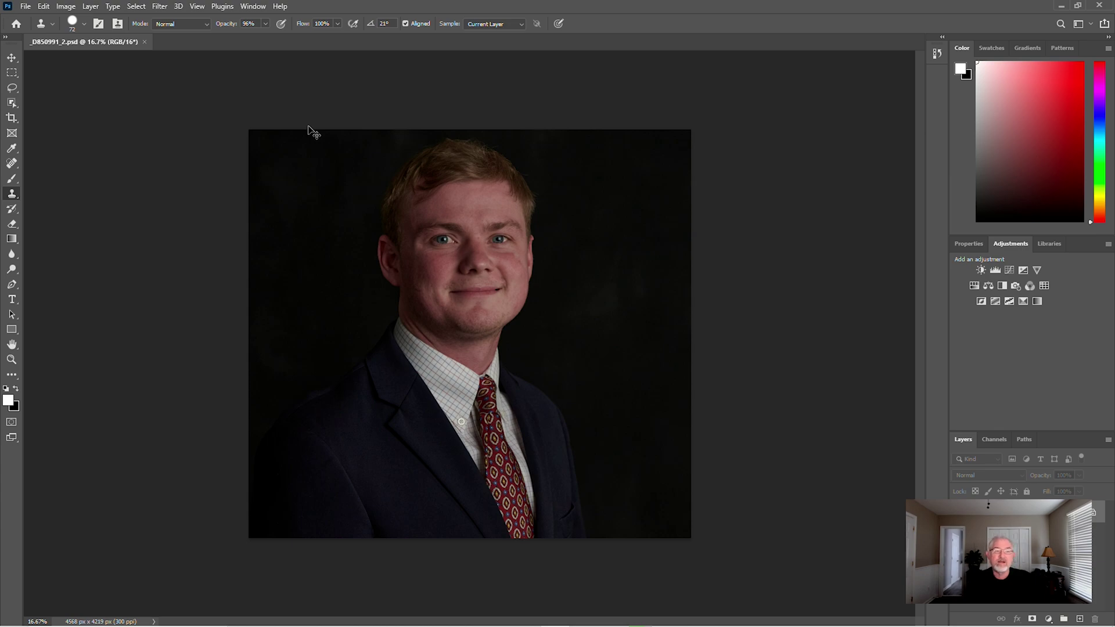
- Enlarge the portrait to 25% and restore the Photoshop window down to a narrower size that shows the Layers panel
{"action": "key", "text": "ctrl+plus"}
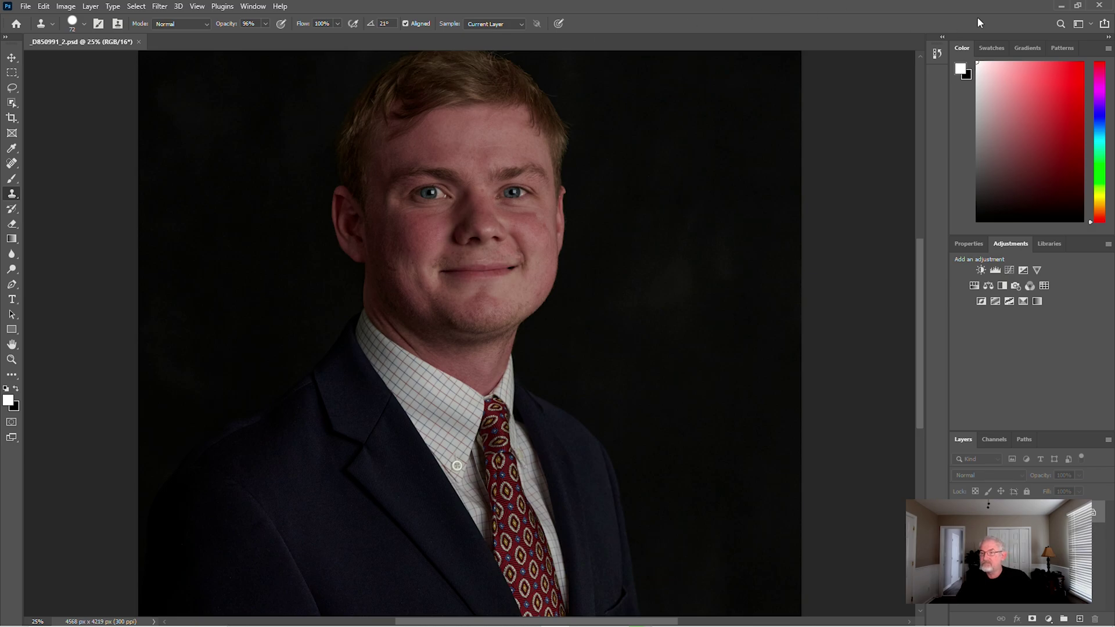
{"action": "left_click", "coordinate": [1079, 6]}
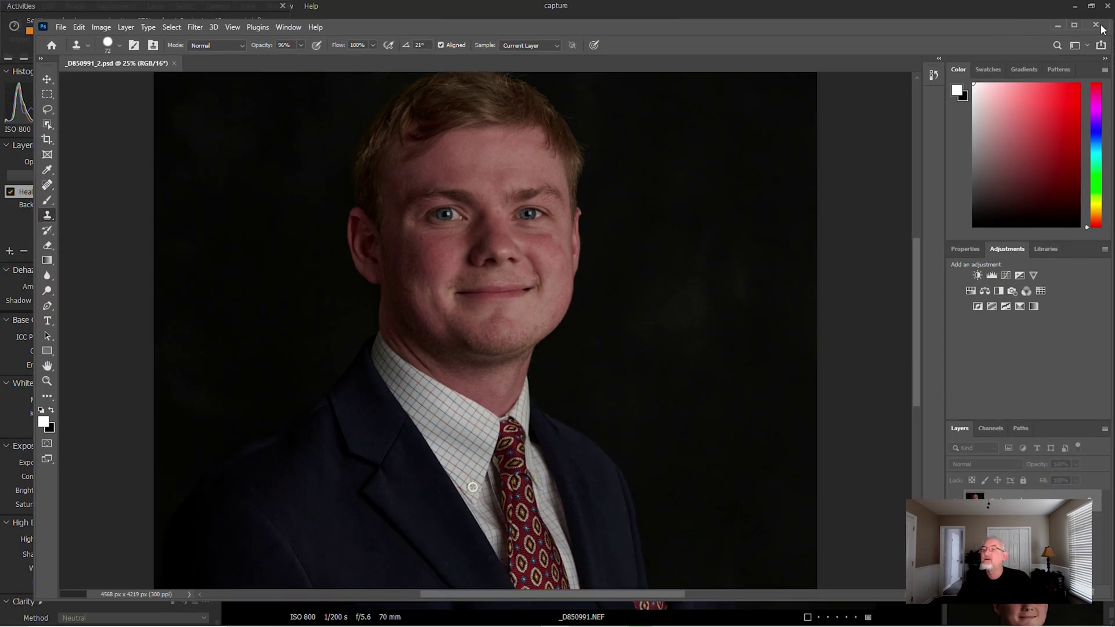
{"action": "left_click_drag", "start_coordinate": [1107, 34], "coordinate": [905, 79]}
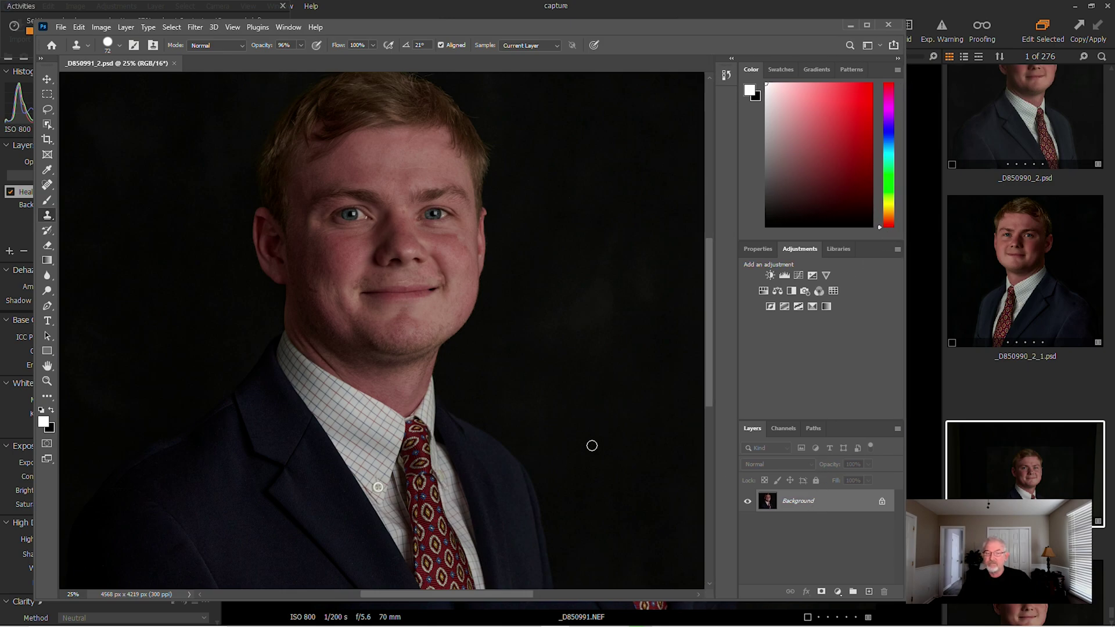
- Unlock the Background layer and rename it bg
{"action": "left_click", "coordinate": [882, 501]}
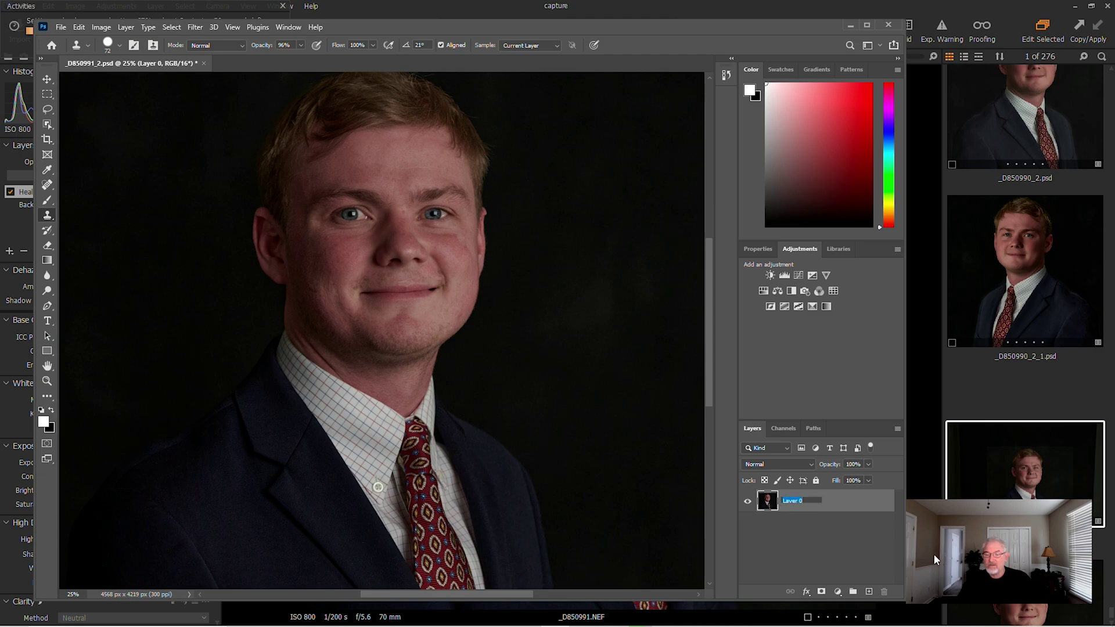
{"action": "type", "text": "ba"}
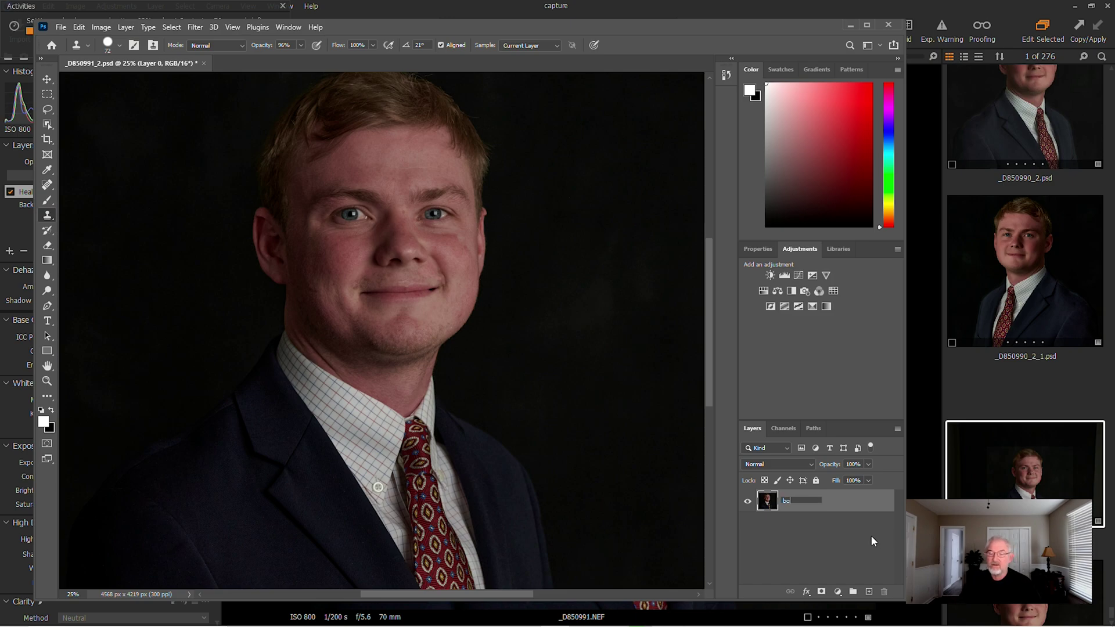
{"action": "left_click", "coordinate": [827, 533]}
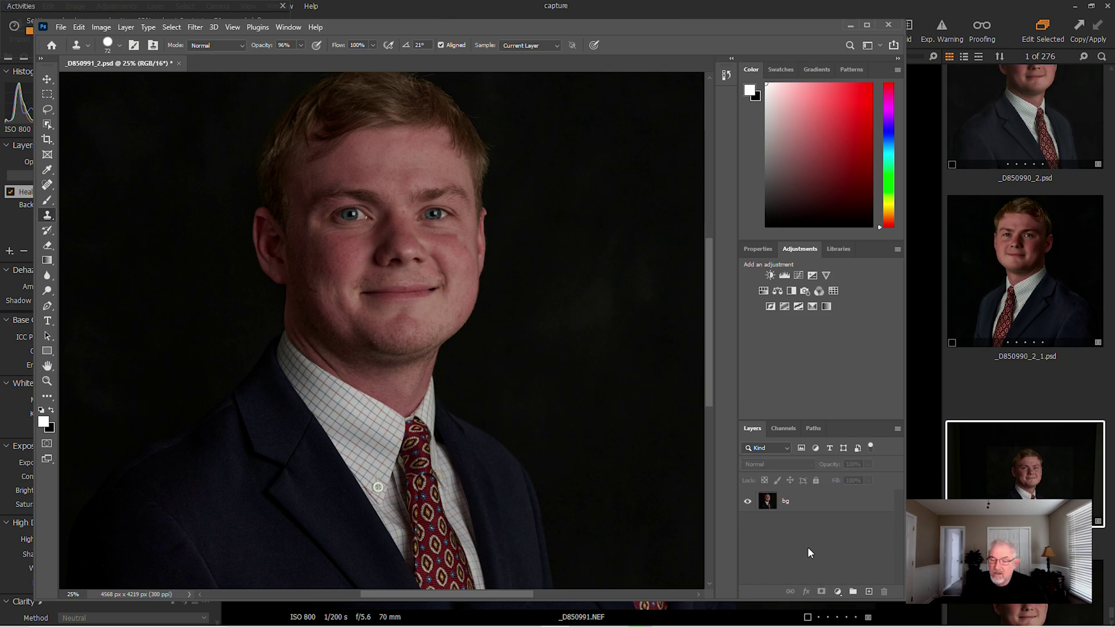
- Duplicate the bg layer three times
{"action": "left_click", "coordinate": [766, 506]}
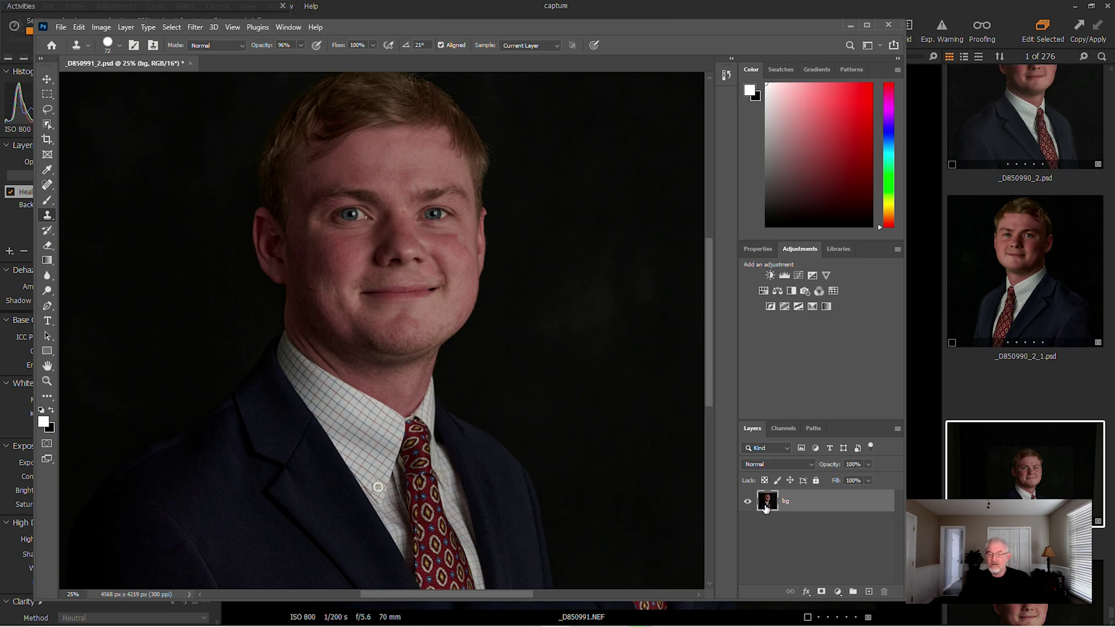
{"action": "left_click_drag", "start_coordinate": [765, 506], "coordinate": [765, 507]}
{"action": "key", "text": "ctrl+j"}
{"action": "key", "text": "ctrl+j"}
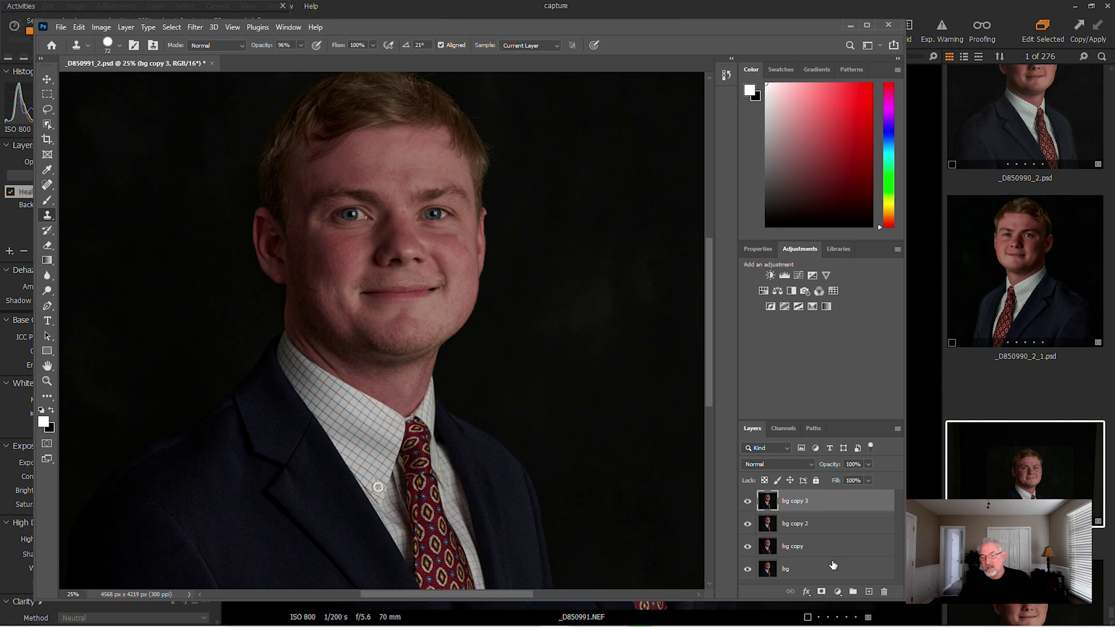
- Group the three bg copy layers, expand the group, and hide bg copy 2 and bg copy 3
{"action": "left_click", "coordinate": [794, 544], "text": "ctrl"}
{"action": "left_click", "coordinate": [798, 525], "text": "ctrl"}
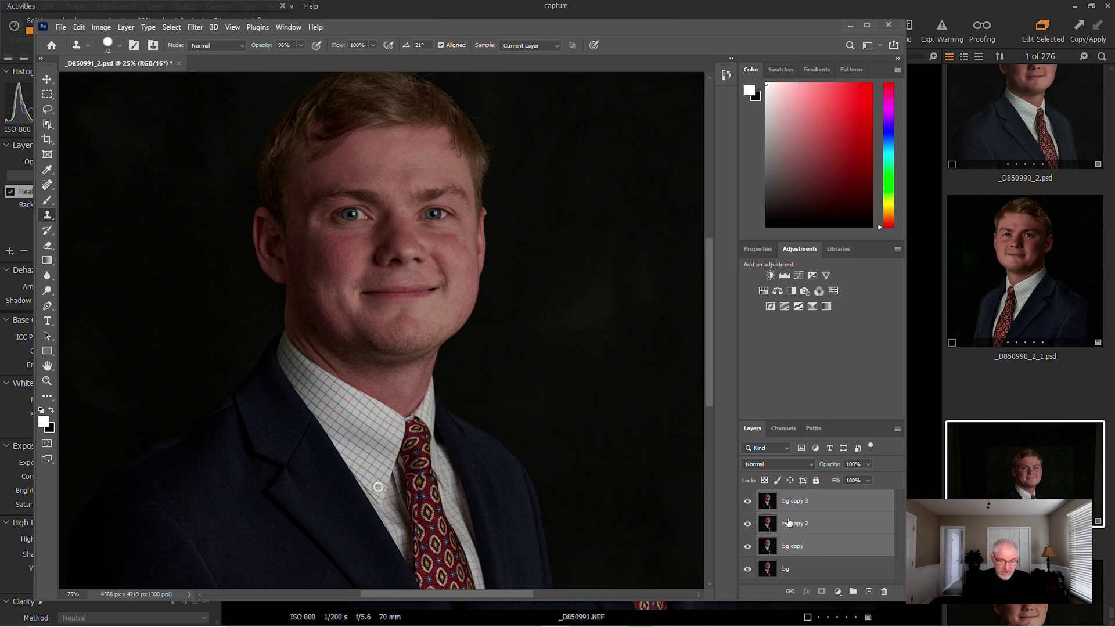
{"action": "key", "text": "ctrl+g"}
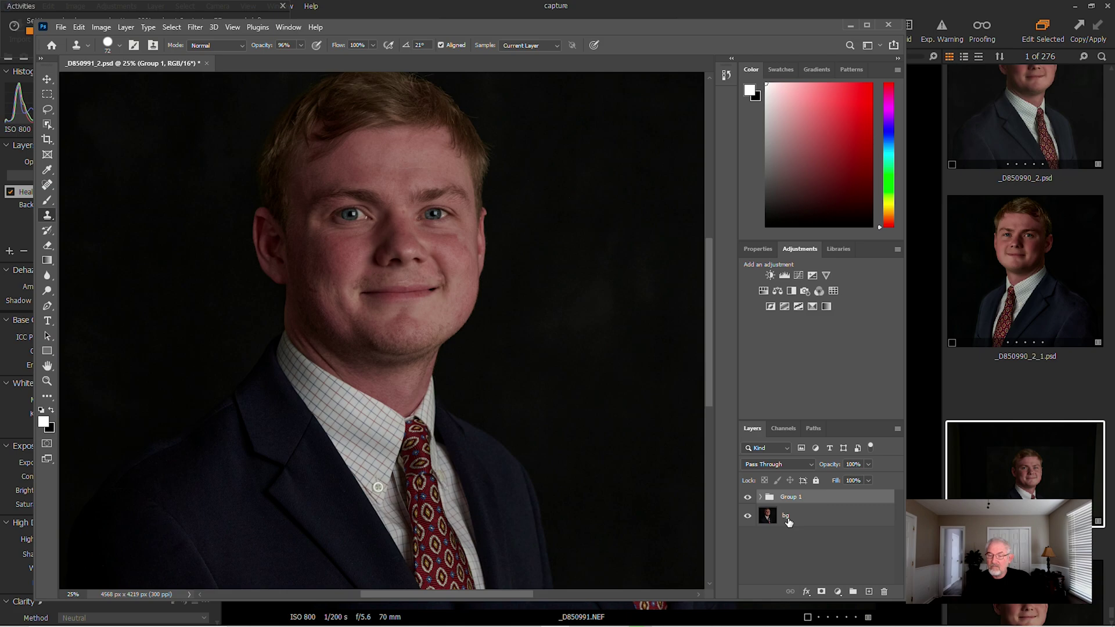
{"action": "left_click", "coordinate": [760, 497]}
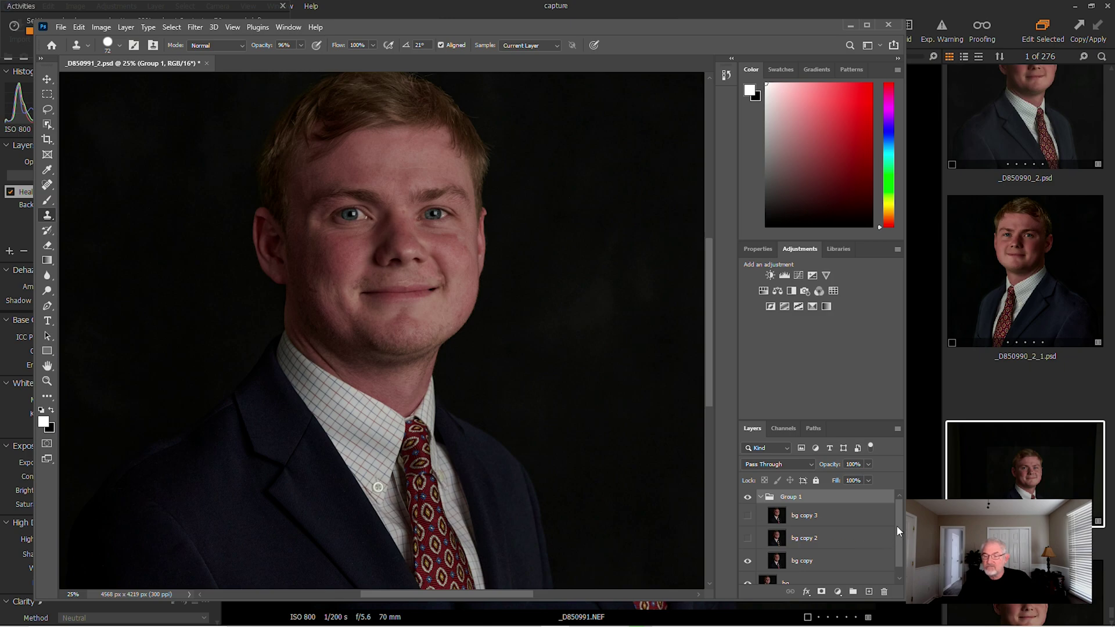
{"action": "left_click_drag", "start_coordinate": [900, 525], "coordinate": [900, 541]}
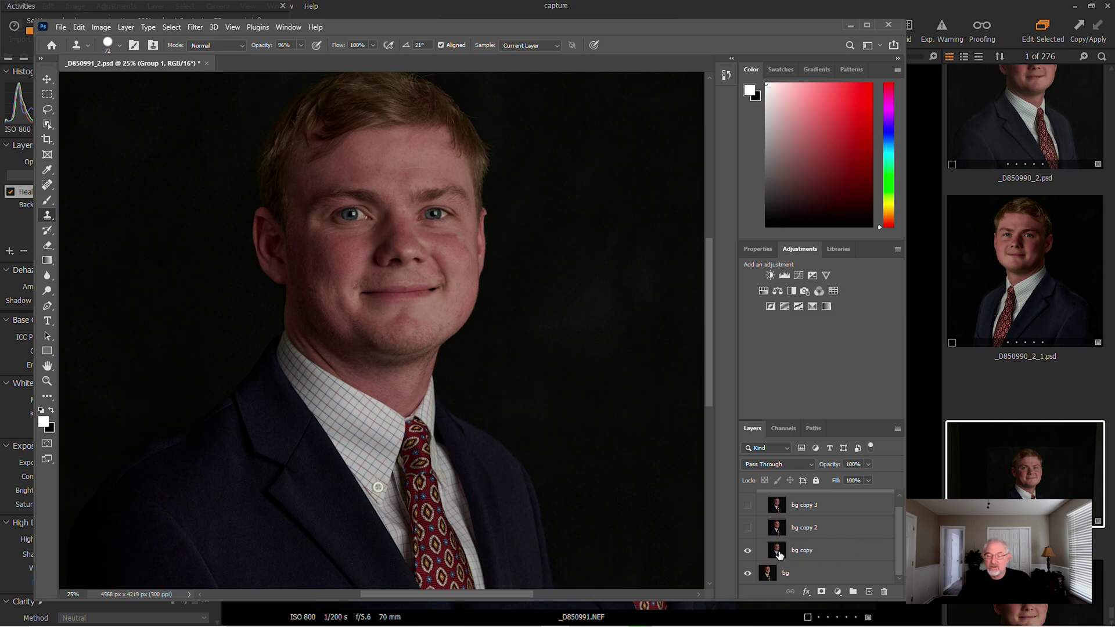
- Apply a Median noise filter with a 45-pixel radius to the bg copy layer
{"action": "left_click", "coordinate": [196, 27]}
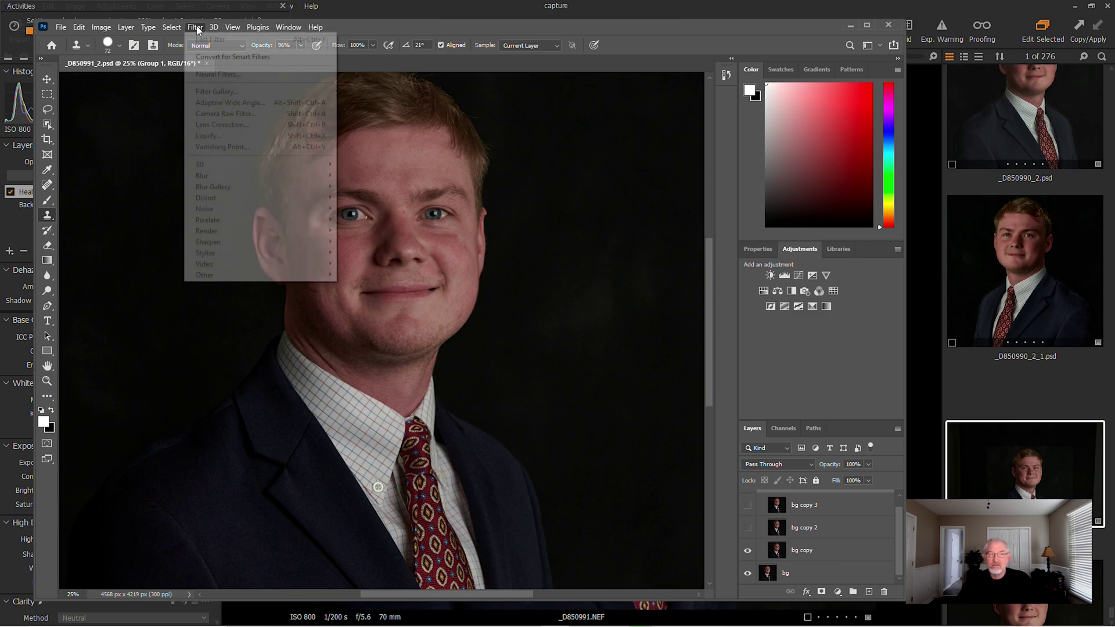
{"action": "left_click", "coordinate": [776, 544]}
{"action": "double_click", "coordinate": [776, 550]}
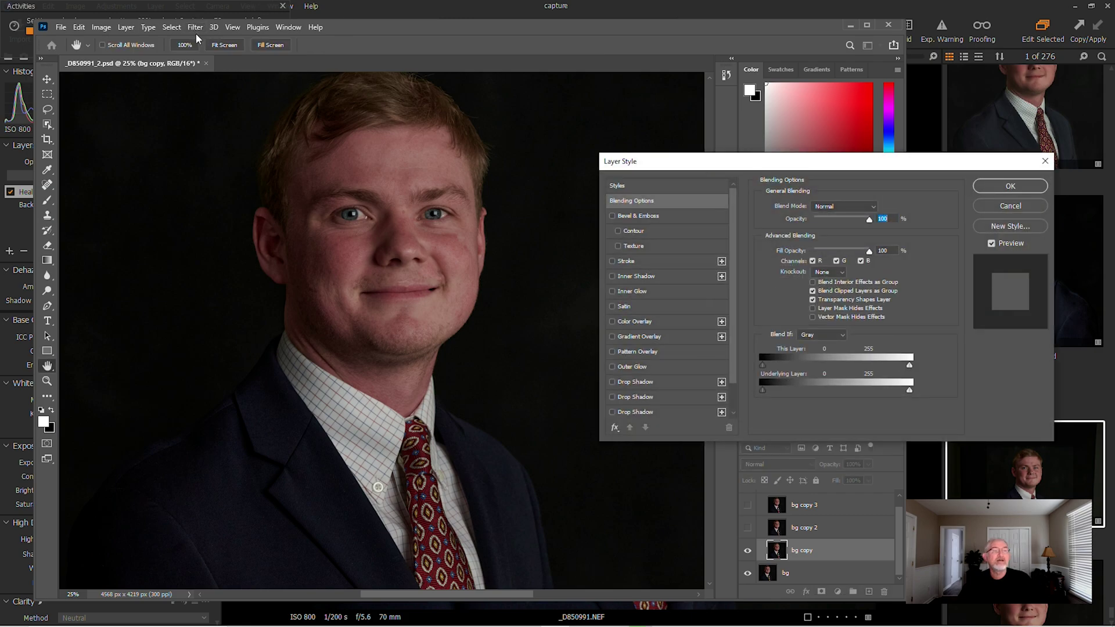
{"action": "left_click", "coordinate": [1045, 161]}
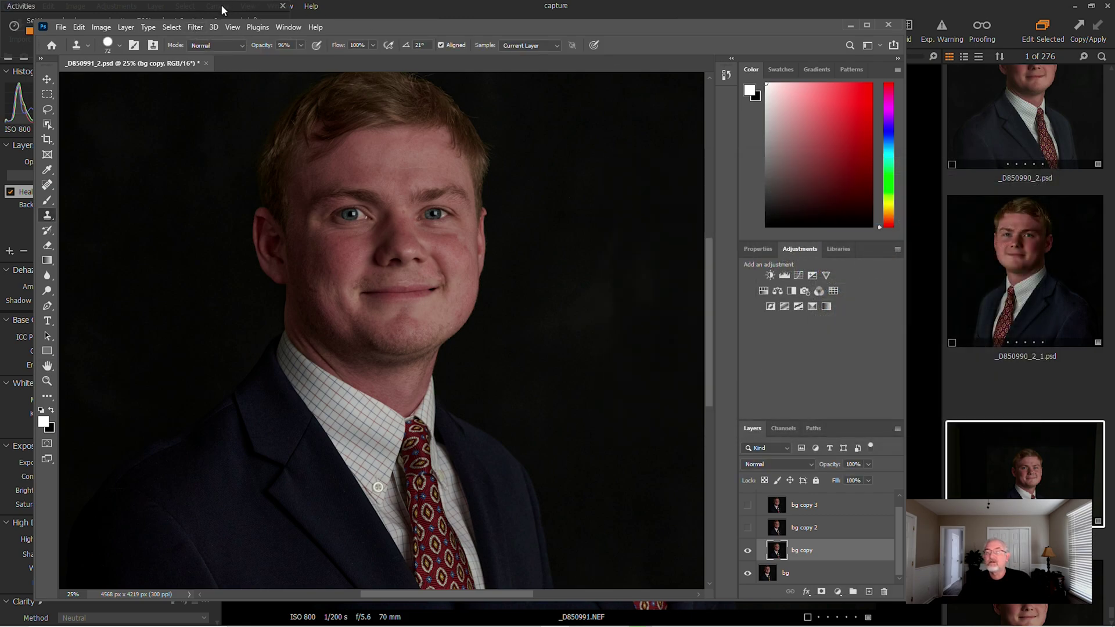
{"action": "left_click", "coordinate": [195, 28]}
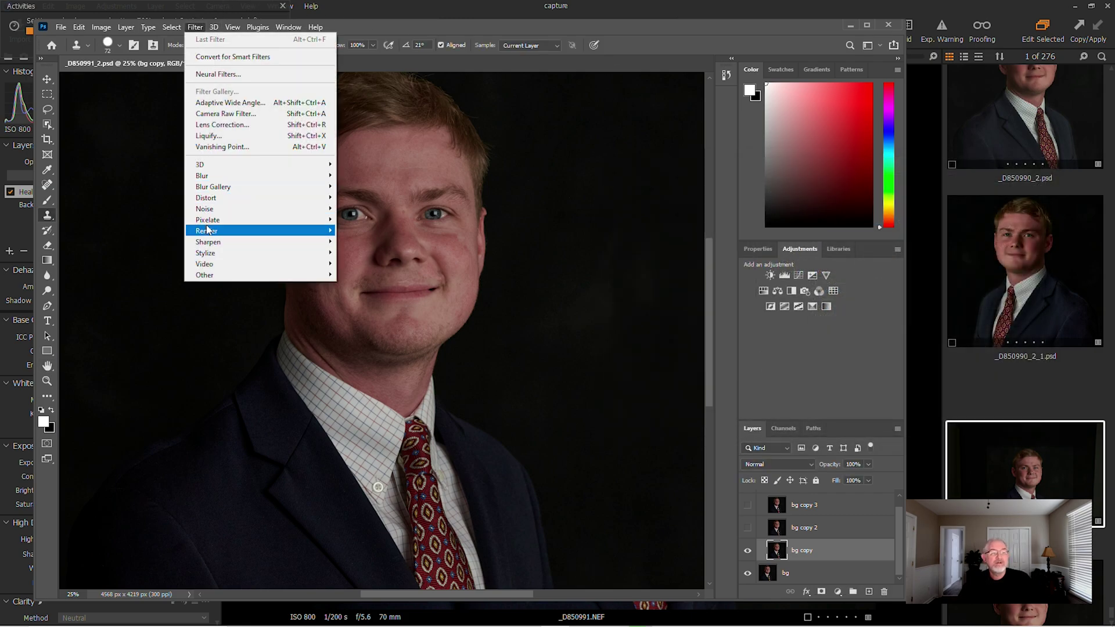
{"action": "mouse_move", "coordinate": [206, 216]}
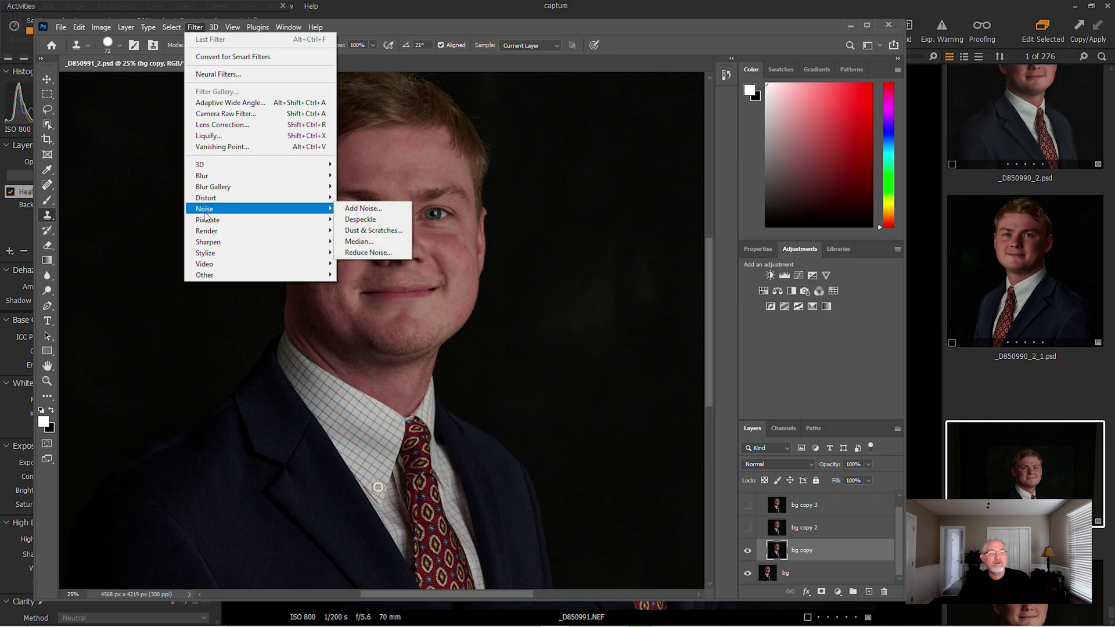
{"action": "left_click", "coordinate": [397, 243]}
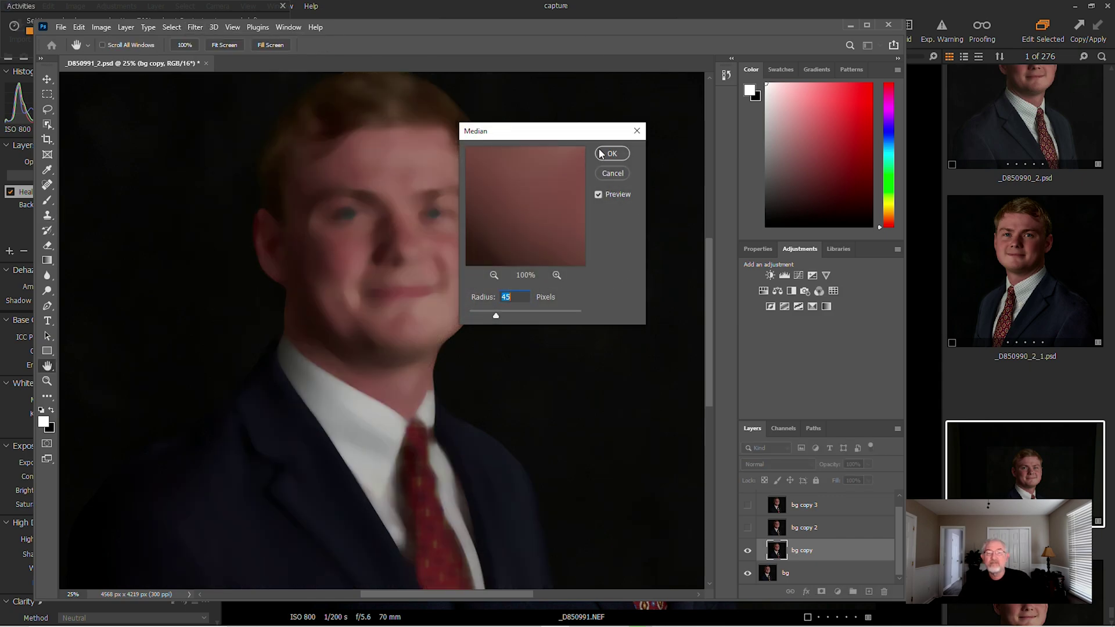
{"action": "left_click", "coordinate": [611, 154]}
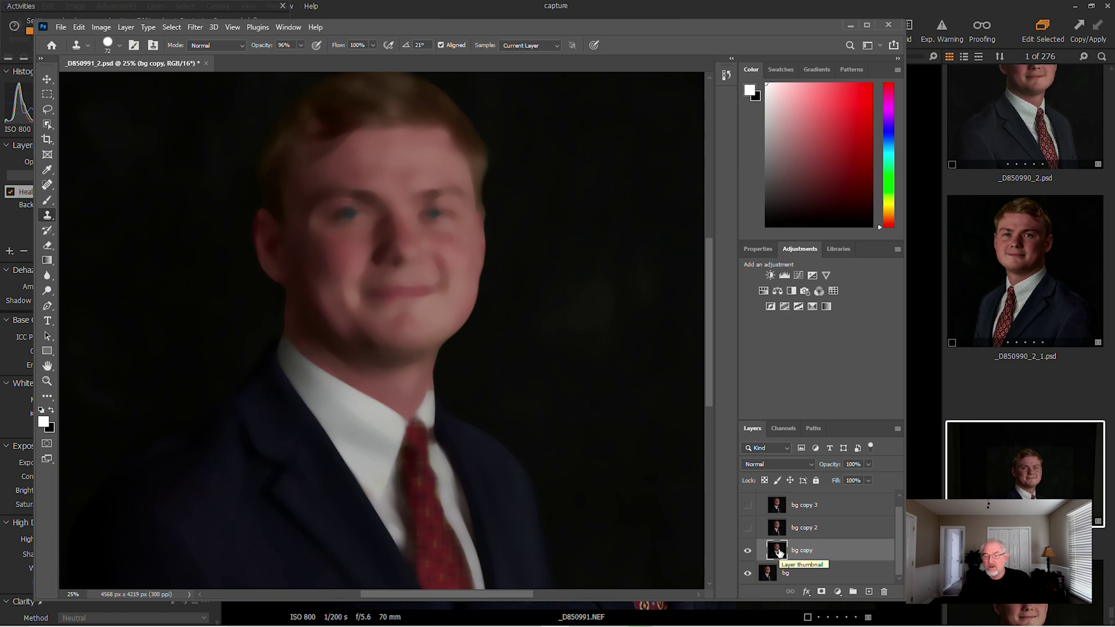
- Add an inverted black mask to bg copy and paint the smoothing onto the facial skin with a white 127 px brush at 46% opacity
{"action": "left_click", "coordinate": [821, 591]}
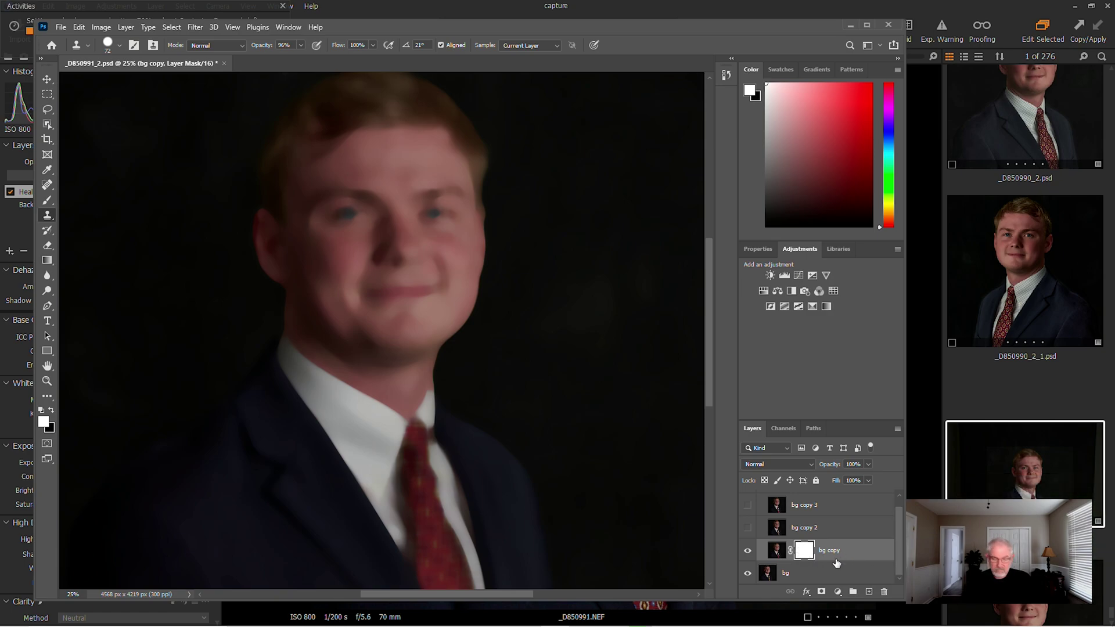
{"action": "key", "text": "ctrl+i"}
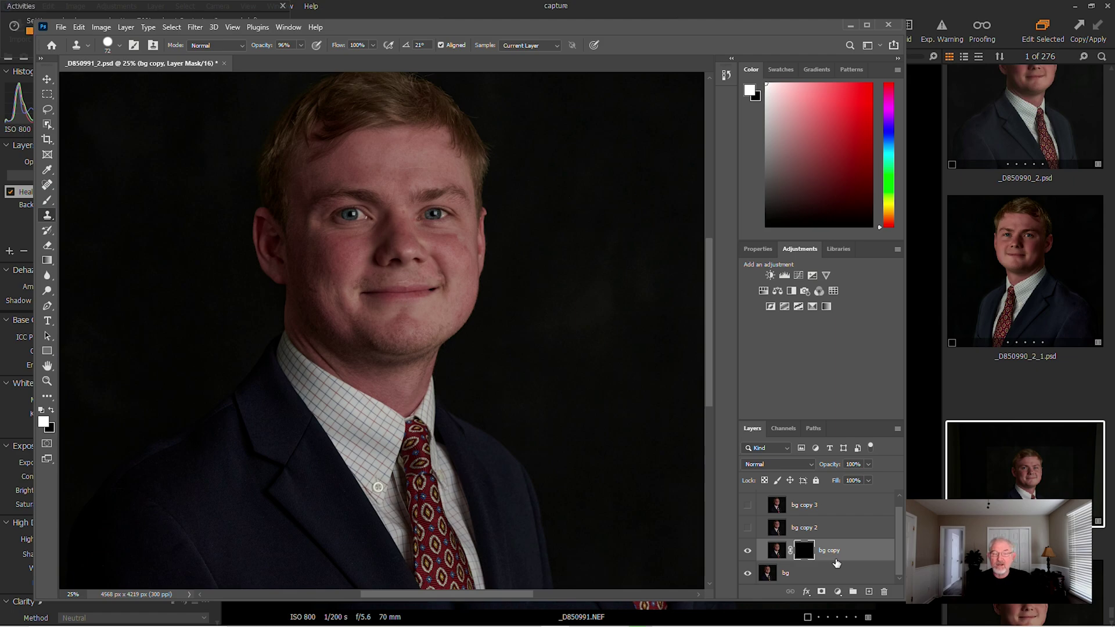
{"action": "left_click", "coordinate": [47, 200]}
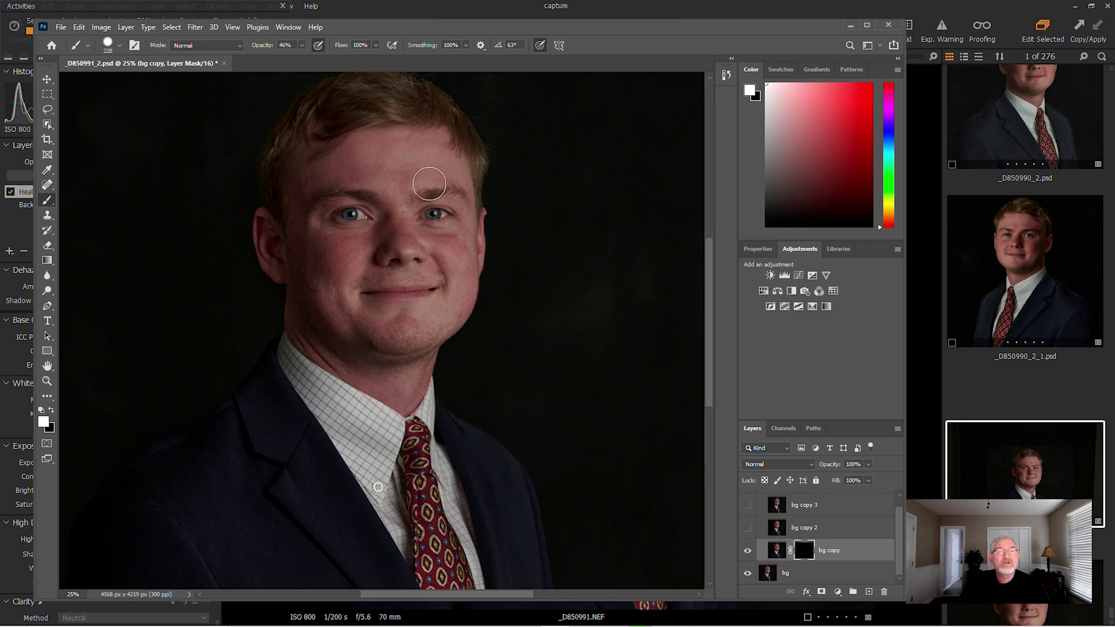
{"action": "right_click", "coordinate": [590, 248]}
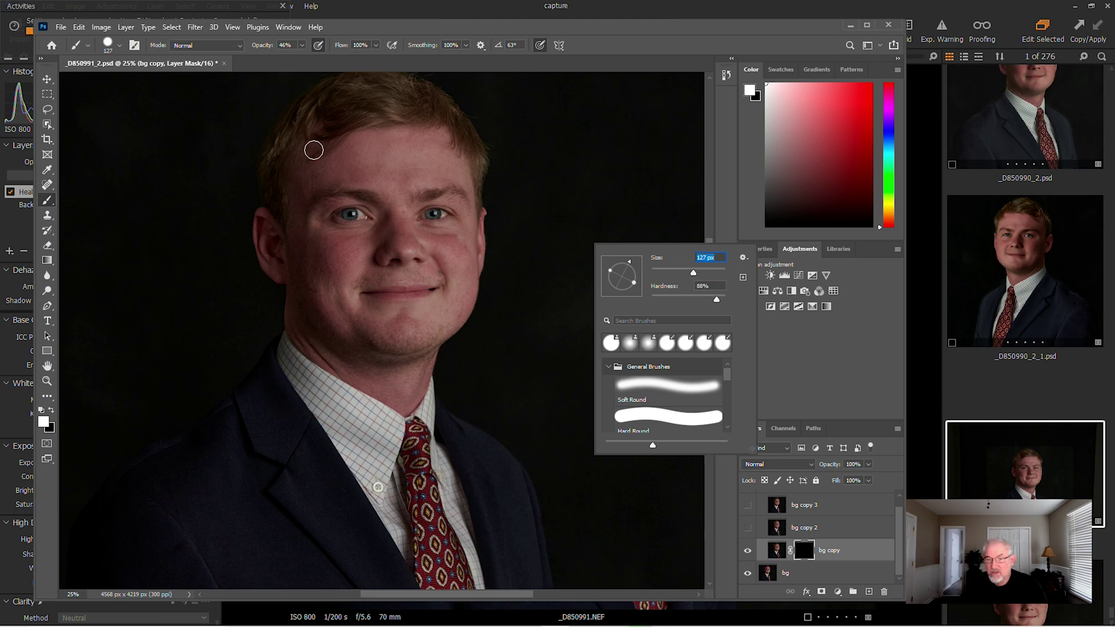
{"action": "left_click", "coordinate": [318, 255]}
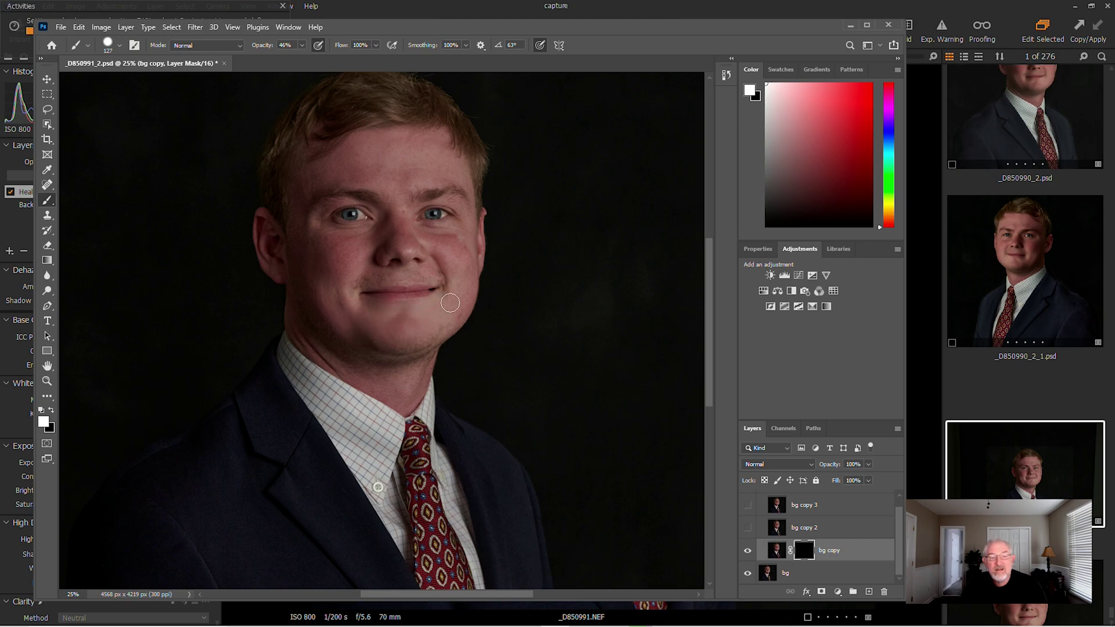
{"action": "mouse_move", "coordinate": [335, 284]}
{"action": "left_mouse_down"}
{"action": "mouse_move", "coordinate": [320, 252]}
{"action": "mouse_move", "coordinate": [337, 294]}
{"action": "mouse_move", "coordinate": [297, 250]}
{"action": "mouse_move", "coordinate": [319, 300]}
{"action": "mouse_move", "coordinate": [311, 254]}
{"action": "mouse_move", "coordinate": [327, 267]}
{"action": "mouse_move", "coordinate": [312, 253]}
{"action": "mouse_move", "coordinate": [317, 307]}
{"action": "mouse_move", "coordinate": [292, 217]}
{"action": "mouse_move", "coordinate": [300, 270]}
{"action": "mouse_move", "coordinate": [294, 235]}
{"action": "mouse_move", "coordinate": [325, 313]}
{"action": "mouse_move", "coordinate": [400, 339]}
{"action": "mouse_move", "coordinate": [443, 329]}
{"action": "mouse_move", "coordinate": [395, 349]}
{"action": "mouse_move", "coordinate": [370, 332]}
{"action": "mouse_move", "coordinate": [412, 344]}
{"action": "mouse_move", "coordinate": [444, 326]}
{"action": "mouse_move", "coordinate": [425, 338]}
{"action": "mouse_move", "coordinate": [358, 335]}
{"action": "mouse_move", "coordinate": [408, 343]}
{"action": "mouse_move", "coordinate": [439, 323]}
{"action": "mouse_move", "coordinate": [434, 332]}
{"action": "mouse_move", "coordinate": [365, 335]}
{"action": "mouse_move", "coordinate": [448, 312]}
{"action": "mouse_move", "coordinate": [462, 257]}
{"action": "mouse_move", "coordinate": [444, 328]}
{"action": "mouse_move", "coordinate": [464, 305]}
{"action": "mouse_move", "coordinate": [464, 254]}
{"action": "mouse_move", "coordinate": [467, 301]}
{"action": "mouse_move", "coordinate": [452, 319]}
{"action": "mouse_move", "coordinate": [436, 336]}
{"action": "mouse_move", "coordinate": [469, 280]}
{"action": "mouse_move", "coordinate": [460, 228]}
{"action": "mouse_move", "coordinate": [462, 248]}
{"action": "mouse_move", "coordinate": [448, 259]}
{"action": "mouse_move", "coordinate": [416, 231]}
{"action": "mouse_move", "coordinate": [449, 235]}
{"action": "mouse_move", "coordinate": [412, 232]}
{"action": "mouse_move", "coordinate": [394, 183]}
{"action": "mouse_move", "coordinate": [407, 250]}
{"action": "mouse_move", "coordinate": [437, 253]}
{"action": "mouse_move", "coordinate": [453, 289]}
{"action": "mouse_move", "coordinate": [439, 235]}
{"action": "mouse_move", "coordinate": [388, 238]}
{"action": "mouse_move", "coordinate": [382, 260]}
{"action": "mouse_move", "coordinate": [401, 237]}
{"action": "mouse_move", "coordinate": [414, 258]}
{"action": "mouse_move", "coordinate": [405, 261]}
{"action": "mouse_move", "coordinate": [391, 247]}
{"action": "mouse_move", "coordinate": [372, 251]}
{"action": "mouse_move", "coordinate": [390, 190]}
{"action": "mouse_move", "coordinate": [400, 216]}
{"action": "mouse_move", "coordinate": [393, 174]}
{"action": "mouse_move", "coordinate": [440, 177]}
{"action": "mouse_move", "coordinate": [368, 174]}
{"action": "mouse_move", "coordinate": [311, 189]}
{"action": "mouse_move", "coordinate": [385, 187]}
{"action": "mouse_move", "coordinate": [323, 173]}
{"action": "mouse_move", "coordinate": [306, 194]}
{"action": "mouse_move", "coordinate": [377, 144]}
{"action": "mouse_move", "coordinate": [337, 159]}
{"action": "mouse_move", "coordinate": [417, 137]}
{"action": "mouse_move", "coordinate": [437, 157]}
{"action": "mouse_move", "coordinate": [438, 140]}
{"action": "mouse_move", "coordinate": [429, 160]}
{"action": "mouse_move", "coordinate": [401, 156]}
{"action": "mouse_move", "coordinate": [463, 172]}
{"action": "mouse_move", "coordinate": [453, 249]}
{"action": "mouse_move", "coordinate": [470, 283]}
{"action": "mouse_move", "coordinate": [448, 327]}
{"action": "mouse_move", "coordinate": [426, 273]}
{"action": "mouse_move", "coordinate": [391, 273]}
{"action": "mouse_move", "coordinate": [435, 273]}
{"action": "mouse_move", "coordinate": [362, 279]}
{"action": "mouse_move", "coordinate": [347, 298]}
{"action": "mouse_move", "coordinate": [442, 281]}
{"action": "mouse_move", "coordinate": [376, 273]}
{"action": "mouse_move", "coordinate": [349, 256]}
{"action": "mouse_move", "coordinate": [351, 239]}
{"action": "mouse_move", "coordinate": [382, 239]}
{"action": "mouse_move", "coordinate": [321, 229]}
{"action": "mouse_move", "coordinate": [318, 264]}
{"action": "mouse_move", "coordinate": [373, 343]}
{"action": "mouse_move", "coordinate": [448, 317]}
{"action": "left_mouse_up"}
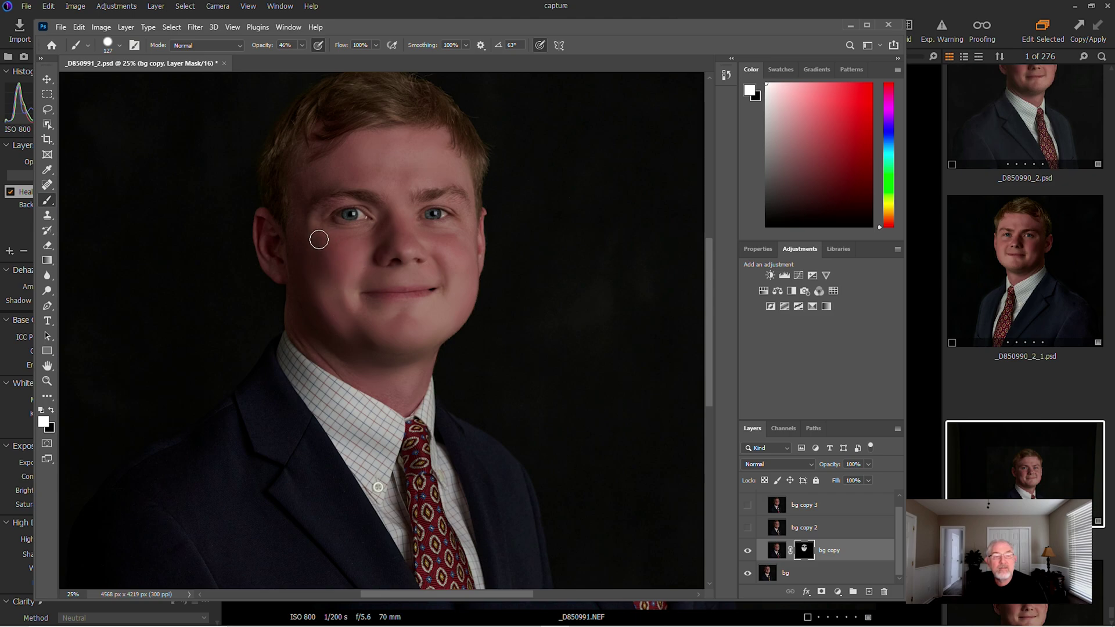
- Reduce the brush to 73 px and paint the smoothing into the small skin areas around the eyes and nose
{"action": "right_click", "coordinate": [403, 209]}
{"action": "left_click_drag", "start_coordinate": [504, 247], "coordinate": [486, 248]}
{"action": "left_click", "coordinate": [379, 210]}
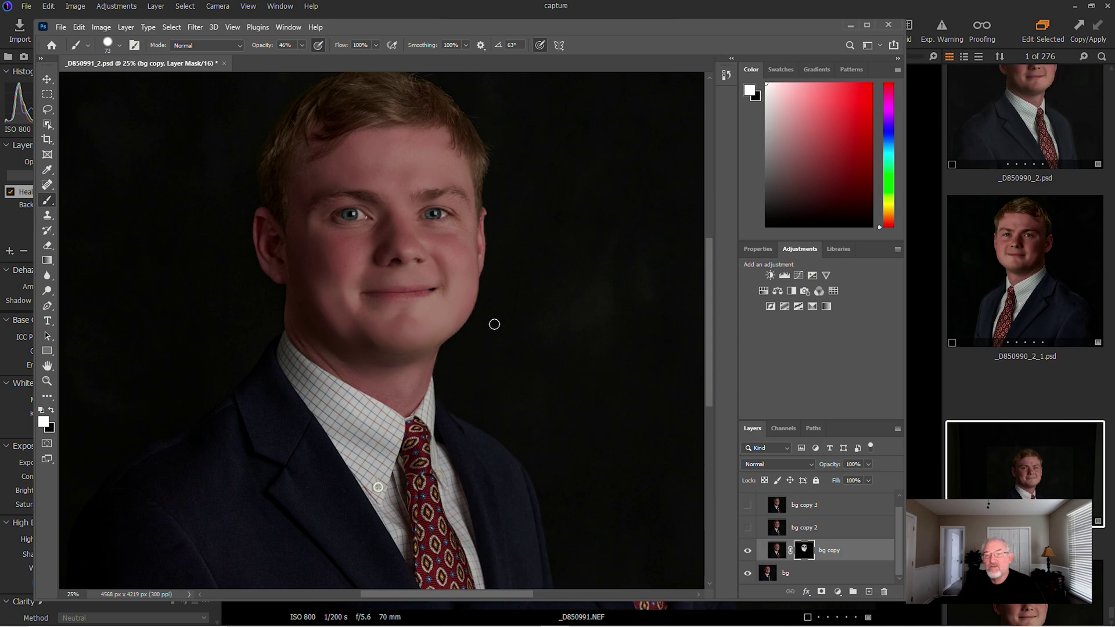
- Show the bg copy 2 layer and apply a Gaussian Blur with a 45.6-pixel radius to it
{"action": "left_click", "coordinate": [748, 528]}
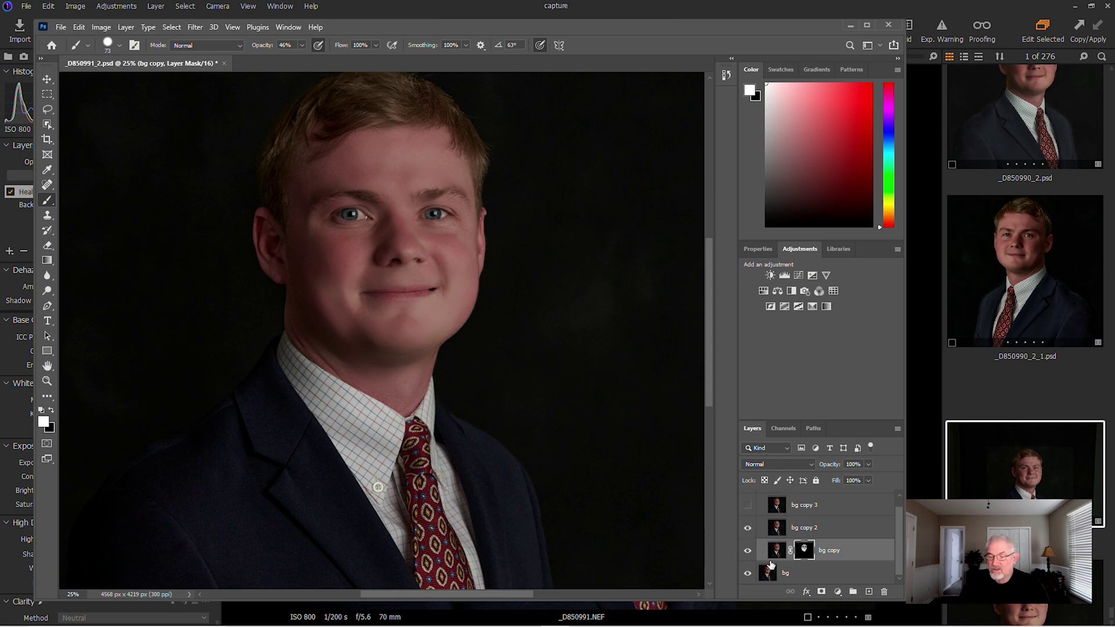
{"action": "left_click", "coordinate": [779, 529]}
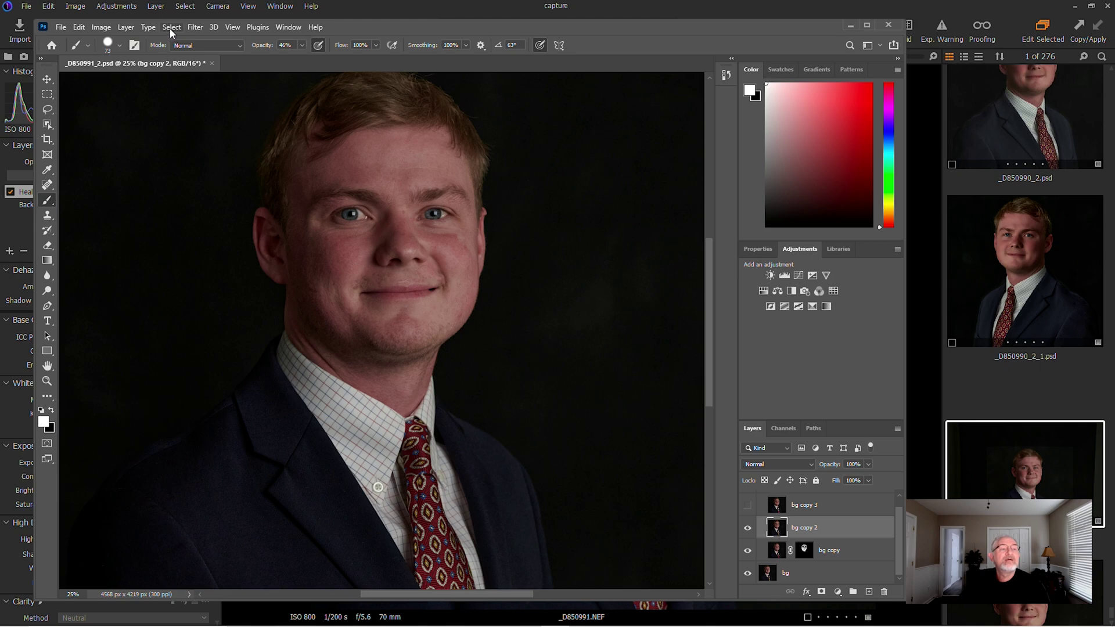
{"action": "left_click", "coordinate": [195, 27]}
{"action": "mouse_move", "coordinate": [218, 176]}
{"action": "left_click", "coordinate": [365, 226]}
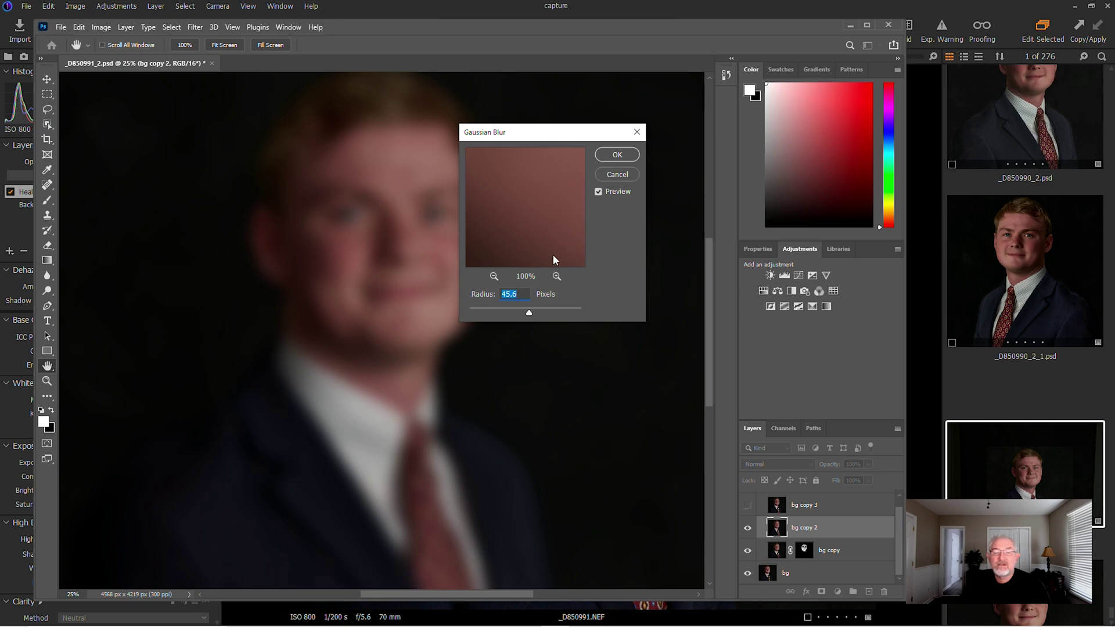
{"action": "left_click", "coordinate": [608, 155]}
{"action": "key", "text": "b"}
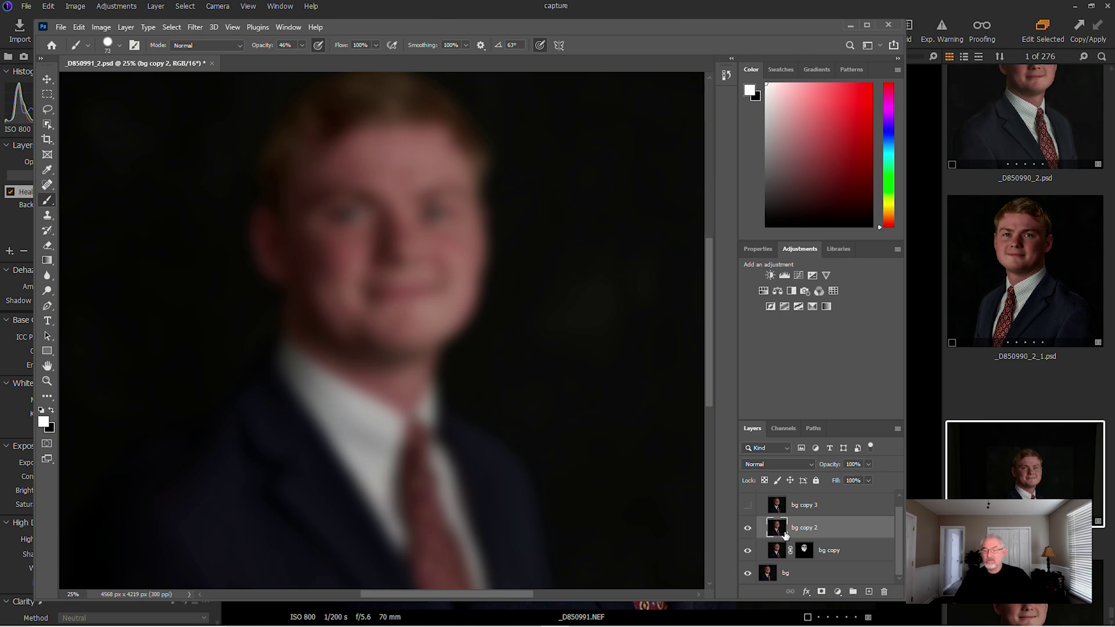
- Add an inverted black mask to bg copy 2 and paint the blur onto the face and neck with a white 117 px brush
{"action": "left_click", "coordinate": [821, 592]}
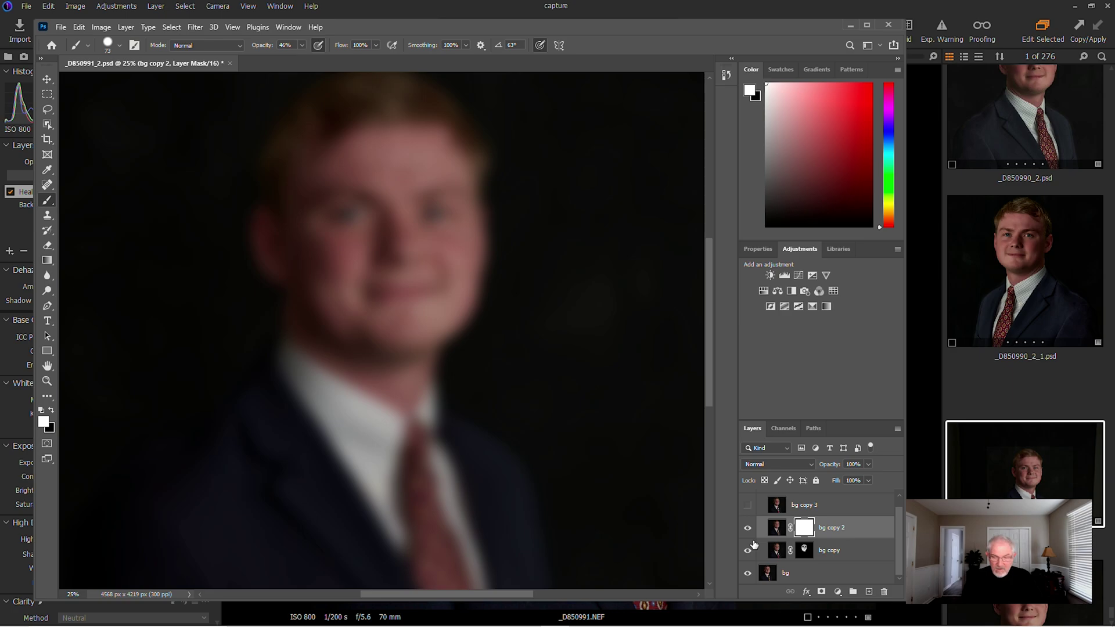
{"action": "key", "text": "ctrl+i"}
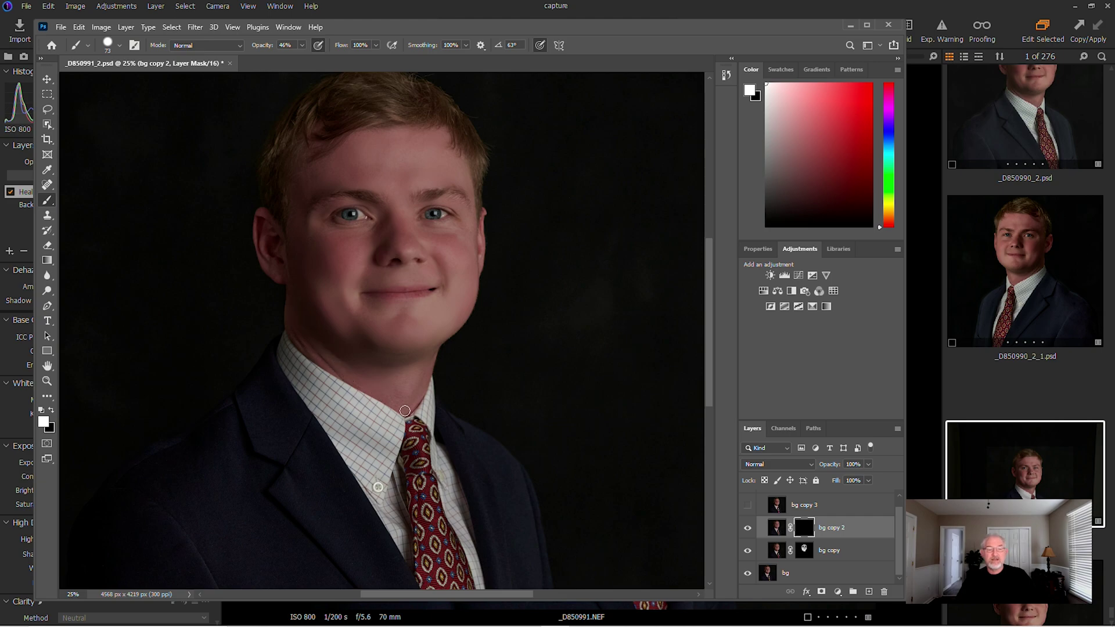
{"action": "right_click", "coordinate": [323, 279]}
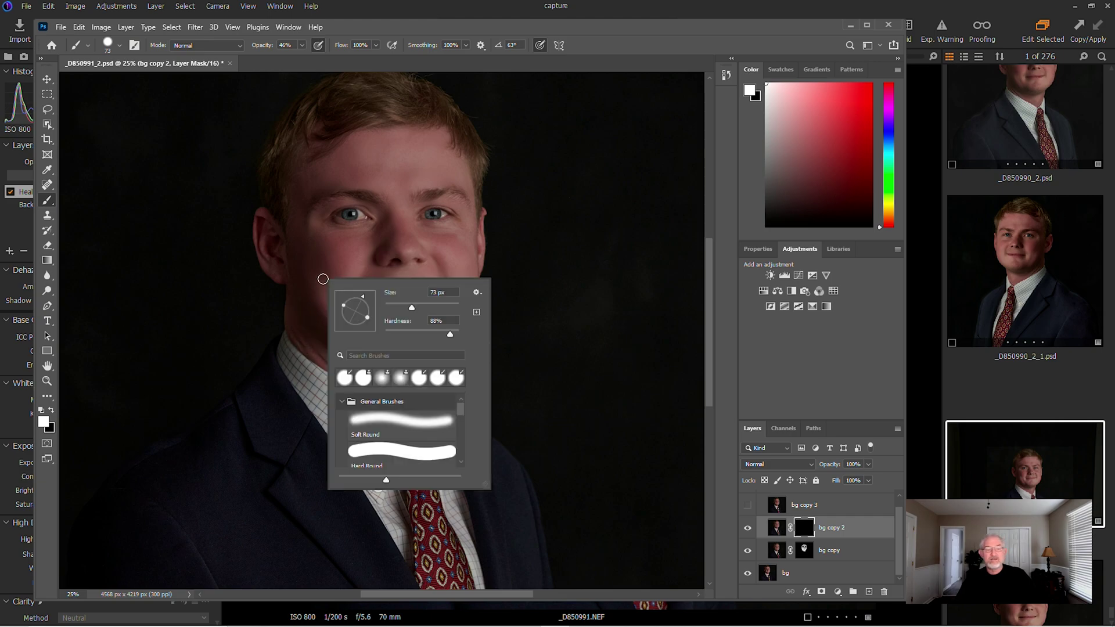
{"action": "left_click_drag", "start_coordinate": [420, 310], "coordinate": [428, 308]}
{"action": "key", "text": "Return"}
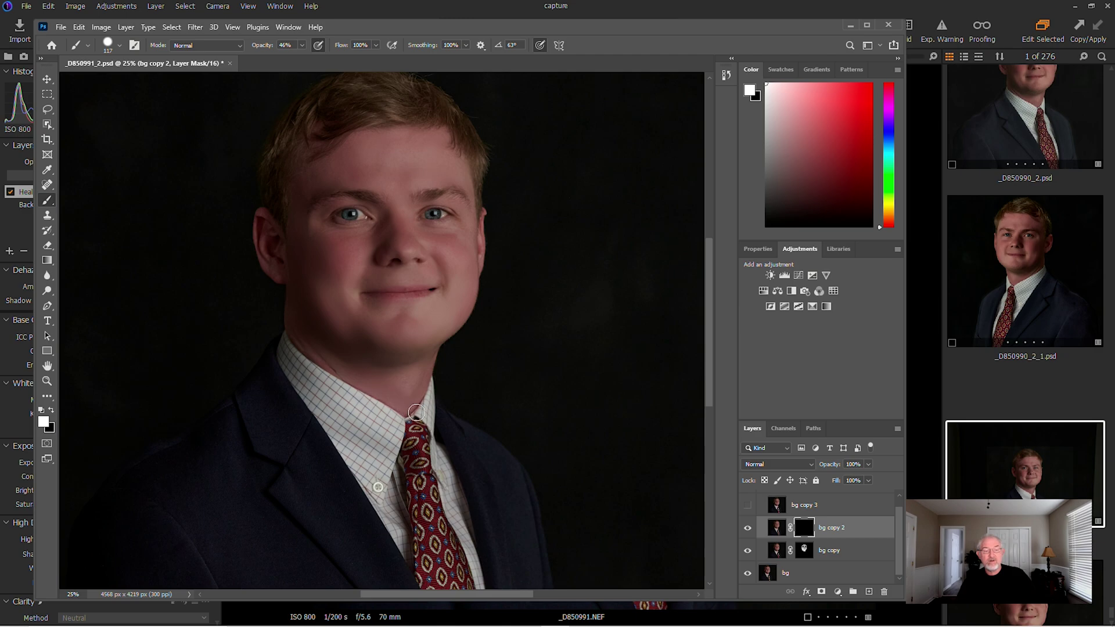
{"action": "mouse_move", "coordinate": [377, 386]}
{"action": "left_mouse_down"}
{"action": "mouse_move", "coordinate": [291, 326]}
{"action": "mouse_move", "coordinate": [318, 381]}
{"action": "mouse_move", "coordinate": [387, 396]}
{"action": "left_mouse_up"}
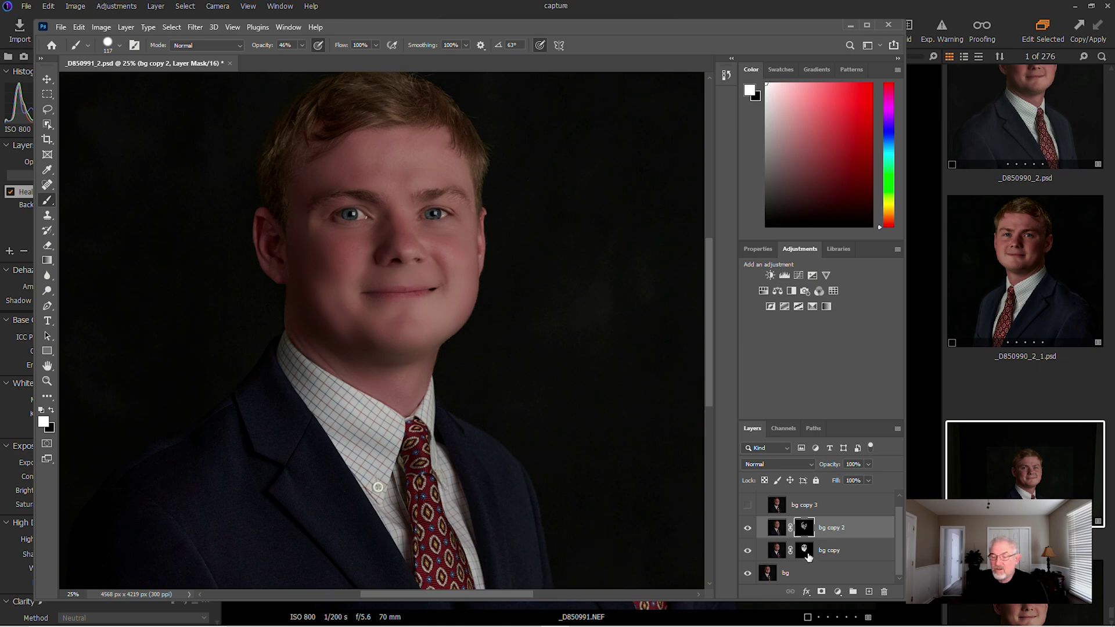
- On the bg copy mask, paint the smoothing over the suit jacket with a 432 px brush, reducing it to 143 px for the narrower areas
{"action": "left_click", "coordinate": [805, 550]}
{"action": "right_click", "coordinate": [256, 511]}
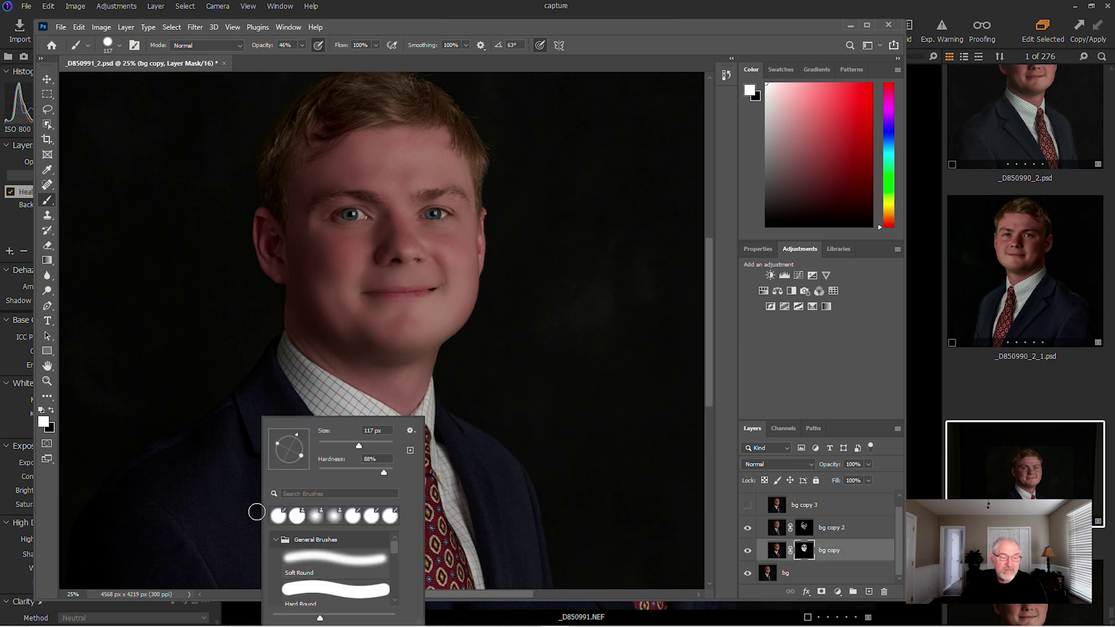
{"action": "left_click_drag", "start_coordinate": [362, 450], "coordinate": [384, 450]}
{"action": "left_click", "coordinate": [225, 491]}
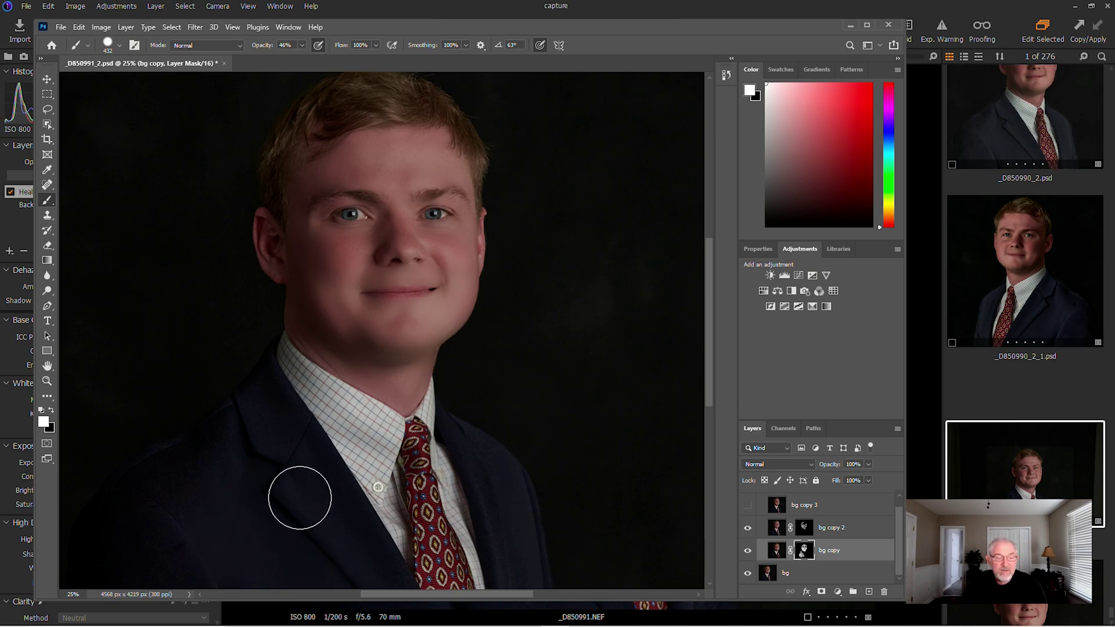
{"action": "right_click", "coordinate": [559, 410]}
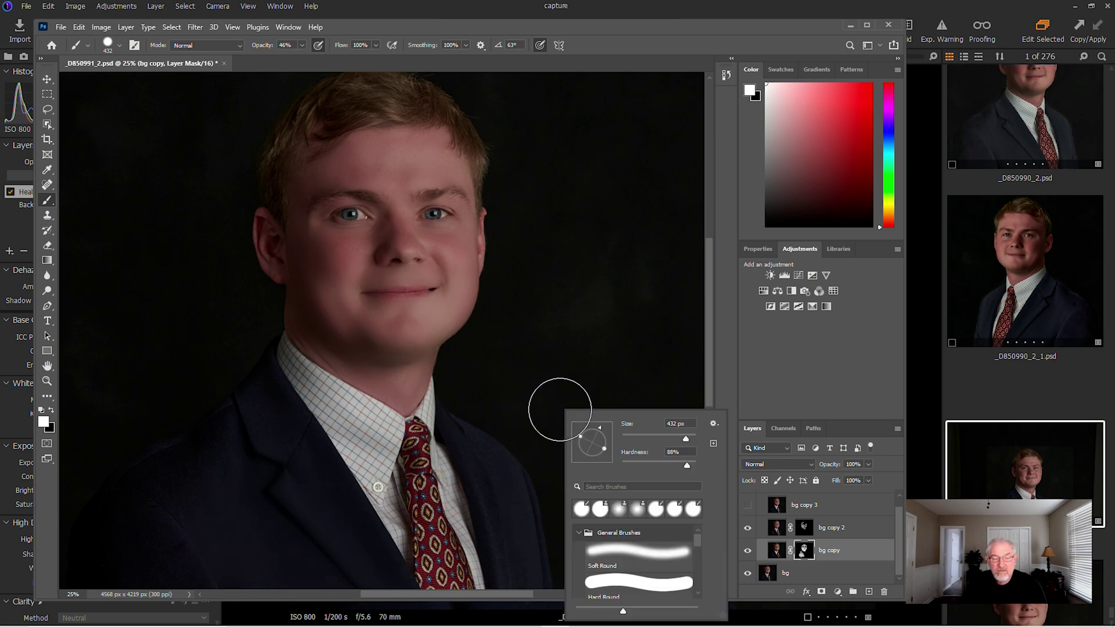
{"action": "left_click_drag", "start_coordinate": [686, 441], "coordinate": [667, 441]}
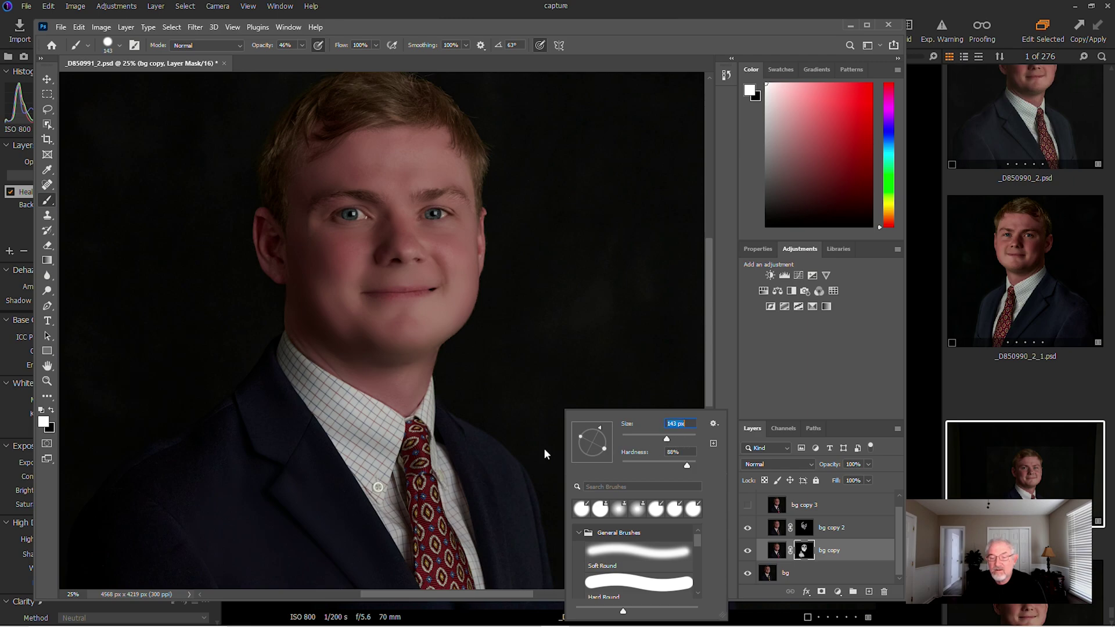
{"action": "key", "text": "Return"}
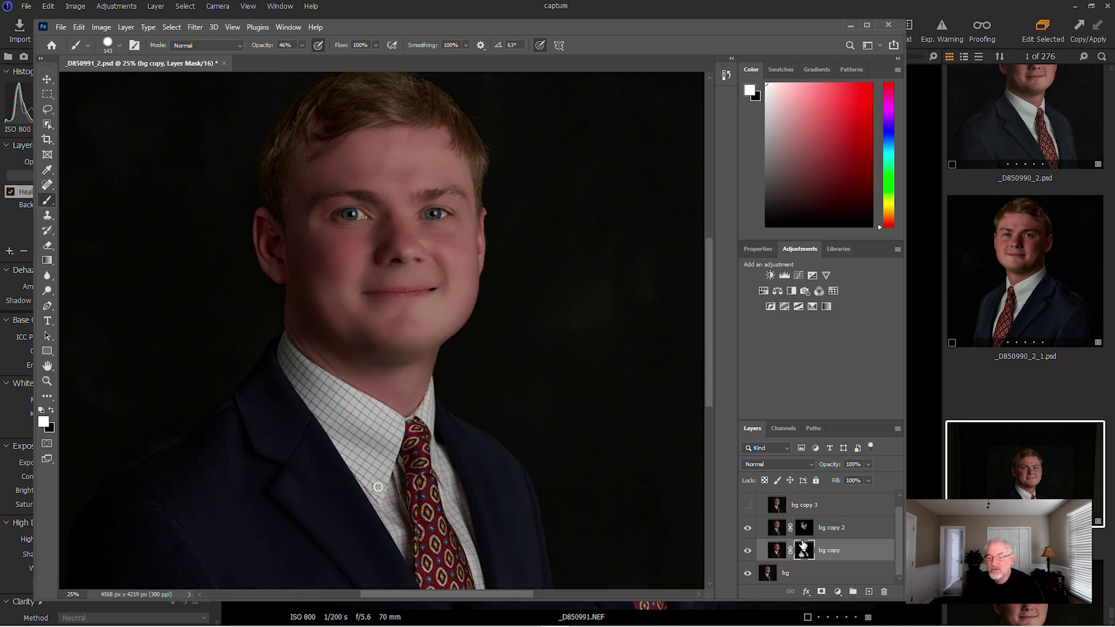
- Show the bg copy 3 layer and apply a High Pass filter with a 12.5-pixel radius to it
{"action": "left_click", "coordinate": [748, 505]}
{"action": "left_click", "coordinate": [779, 508]}
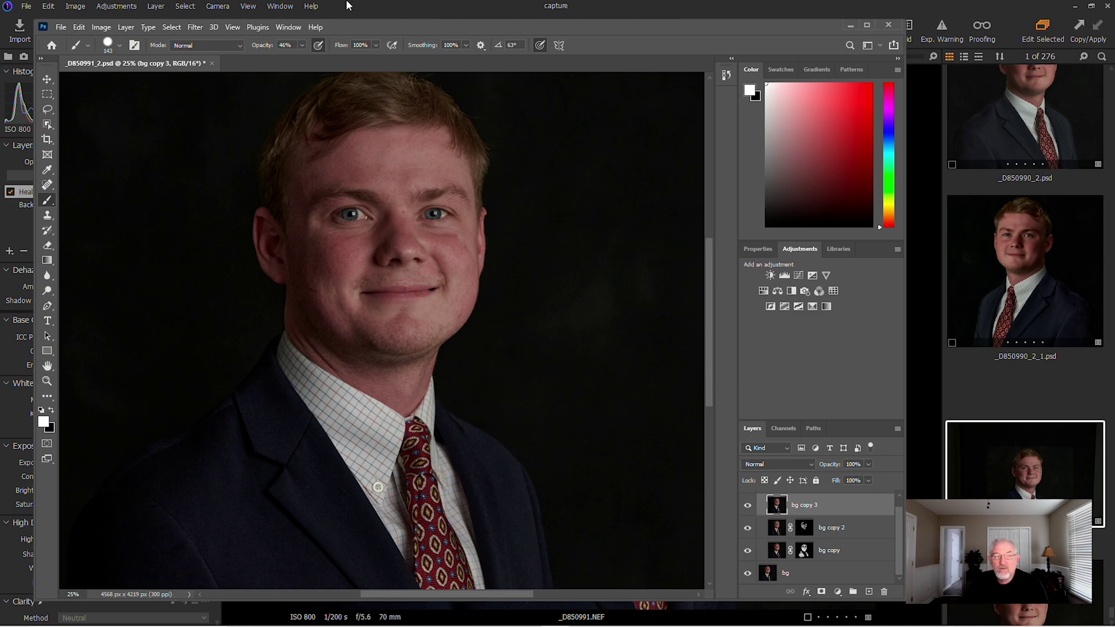
{"action": "left_click", "coordinate": [197, 30]}
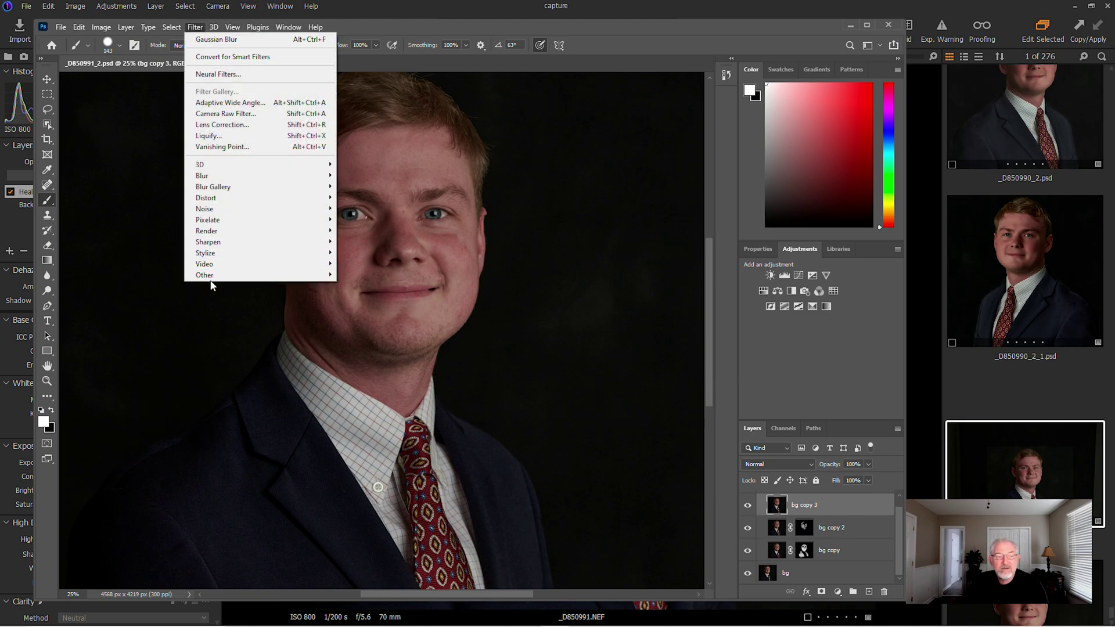
{"action": "mouse_move", "coordinate": [216, 277]}
{"action": "left_click", "coordinate": [354, 285]}
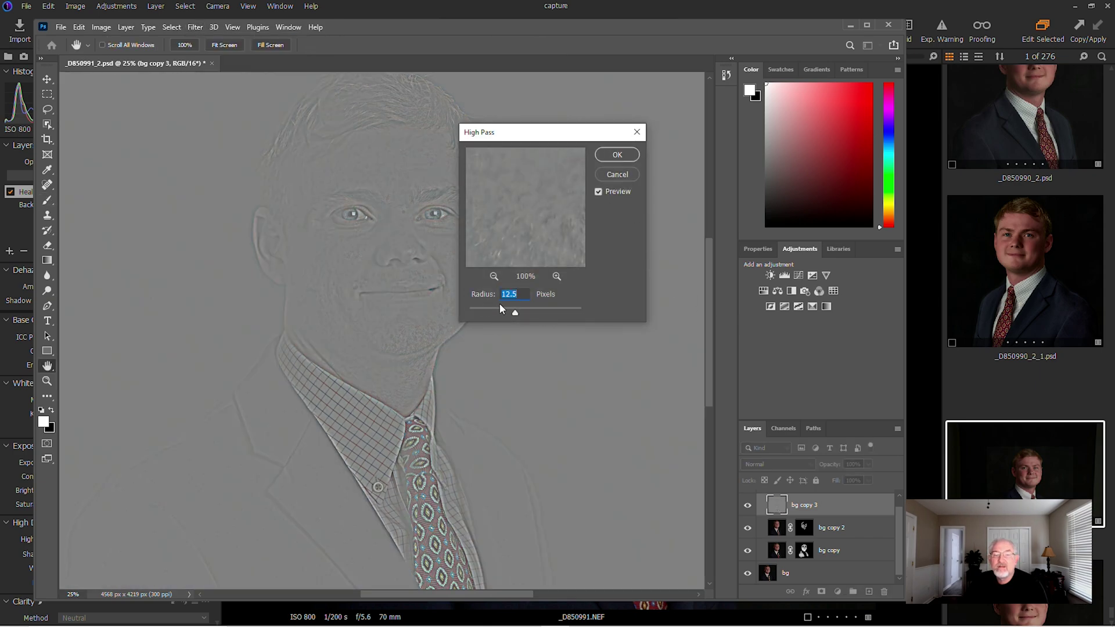
{"action": "left_click", "coordinate": [604, 156]}
- Set the blend mode of the bg copy 3 layer to Vivid Light
{"action": "left_click", "coordinate": [781, 464]}
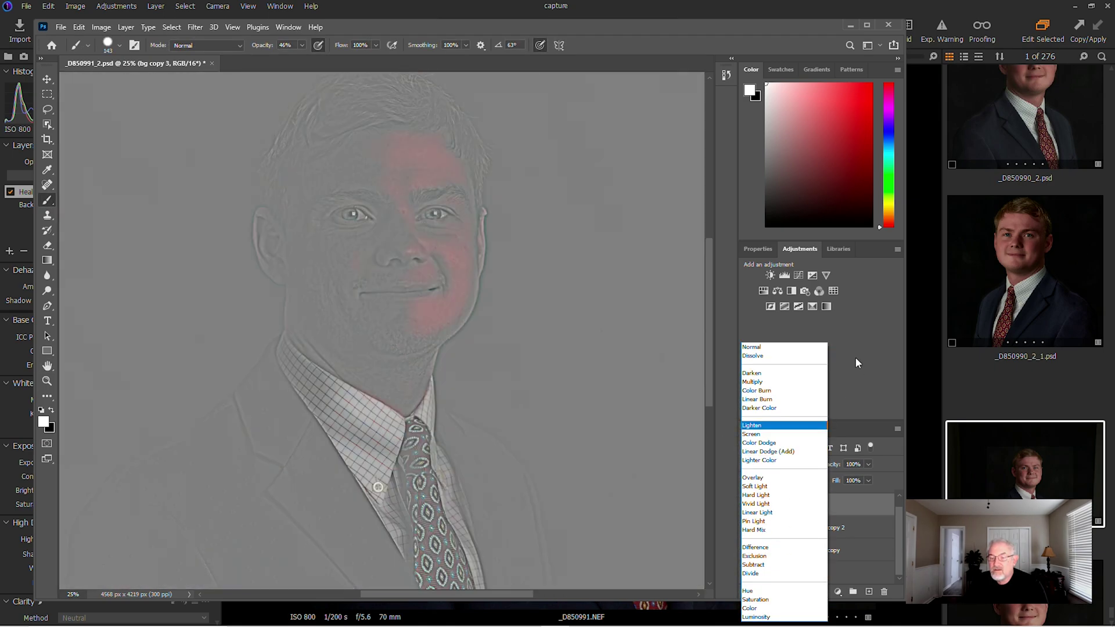
{"action": "left_click", "coordinate": [849, 358]}
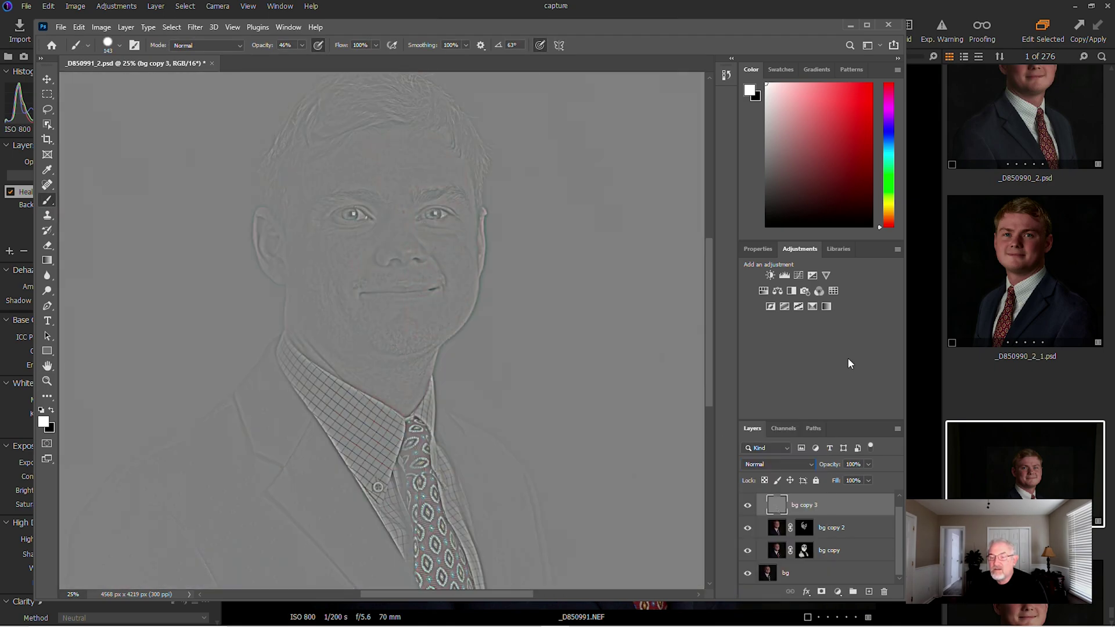
{"action": "left_click", "coordinate": [789, 464]}
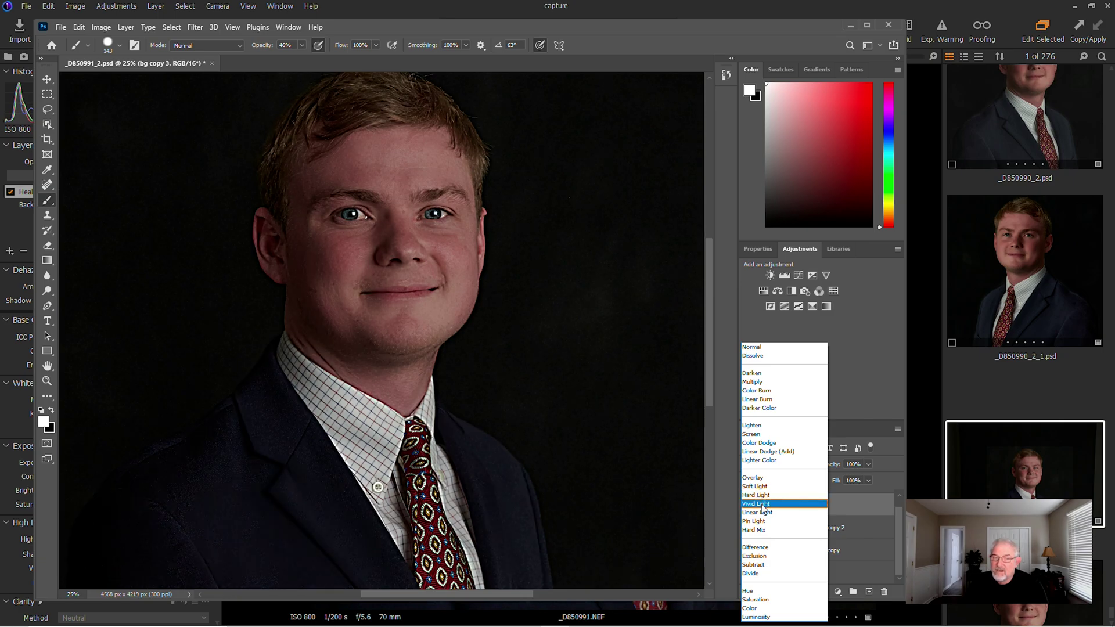
{"action": "left_click", "coordinate": [763, 504]}
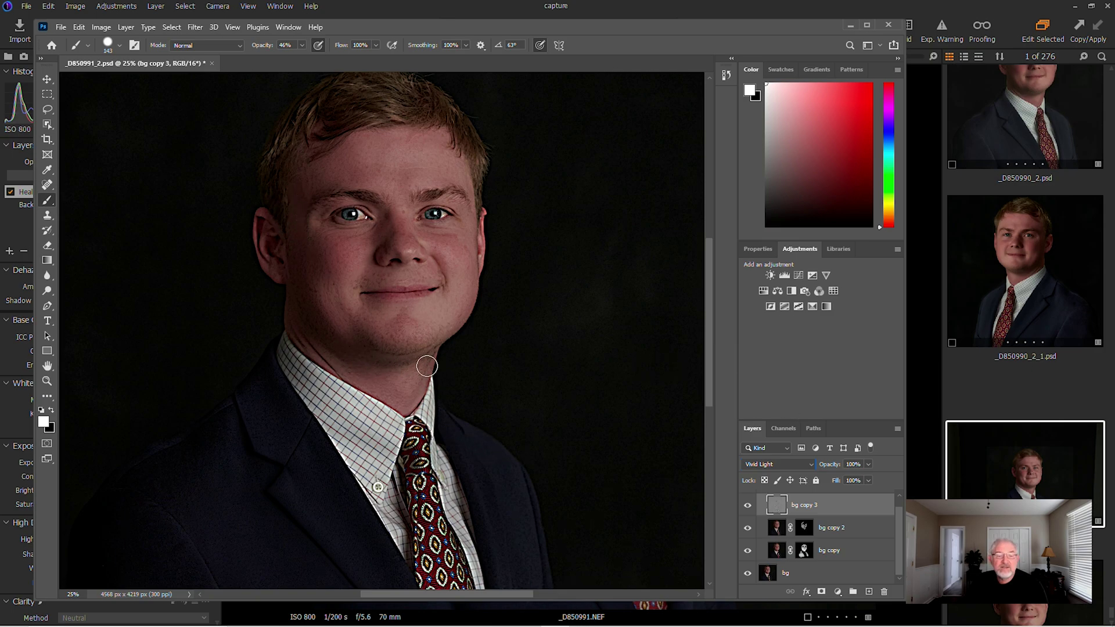
- Add an inverted black mask to bg copy 3 and paint the High Pass detail onto the face with a white 243 px brush
{"action": "left_click", "coordinate": [822, 591]}
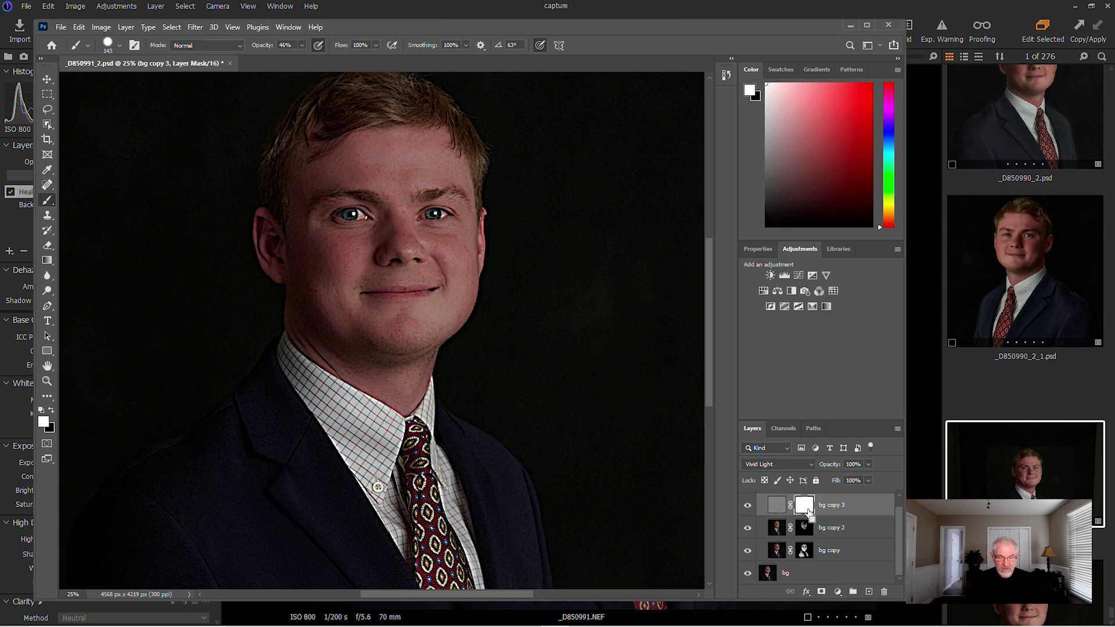
{"action": "key", "text": "ctrl+i"}
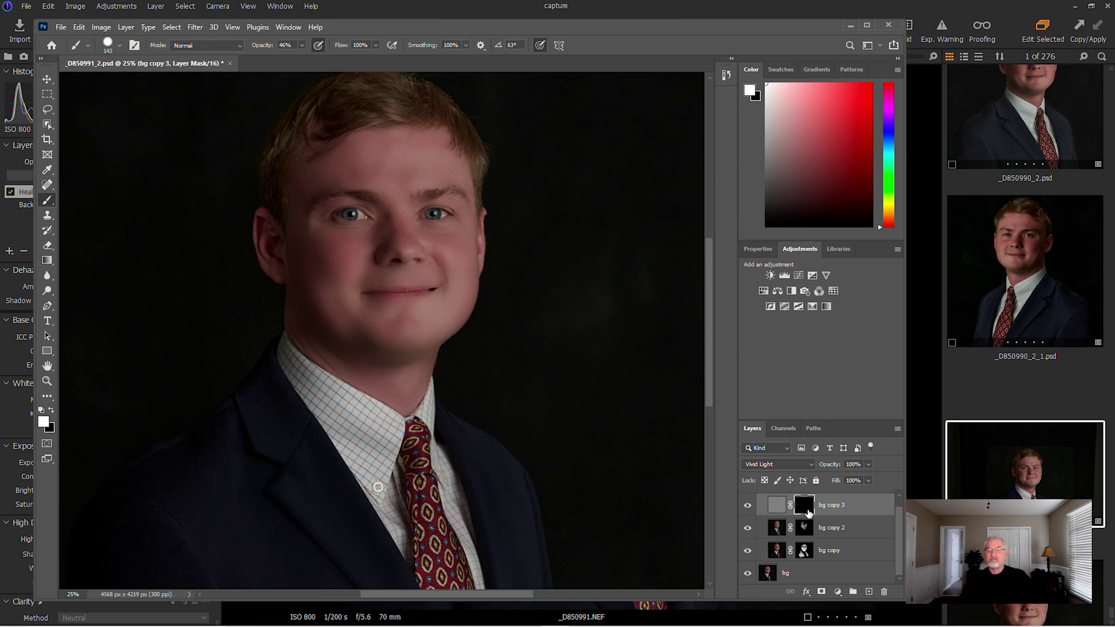
{"action": "right_click", "coordinate": [465, 202]}
{"action": "left_click_drag", "start_coordinate": [575, 233], "coordinate": [584, 233]}
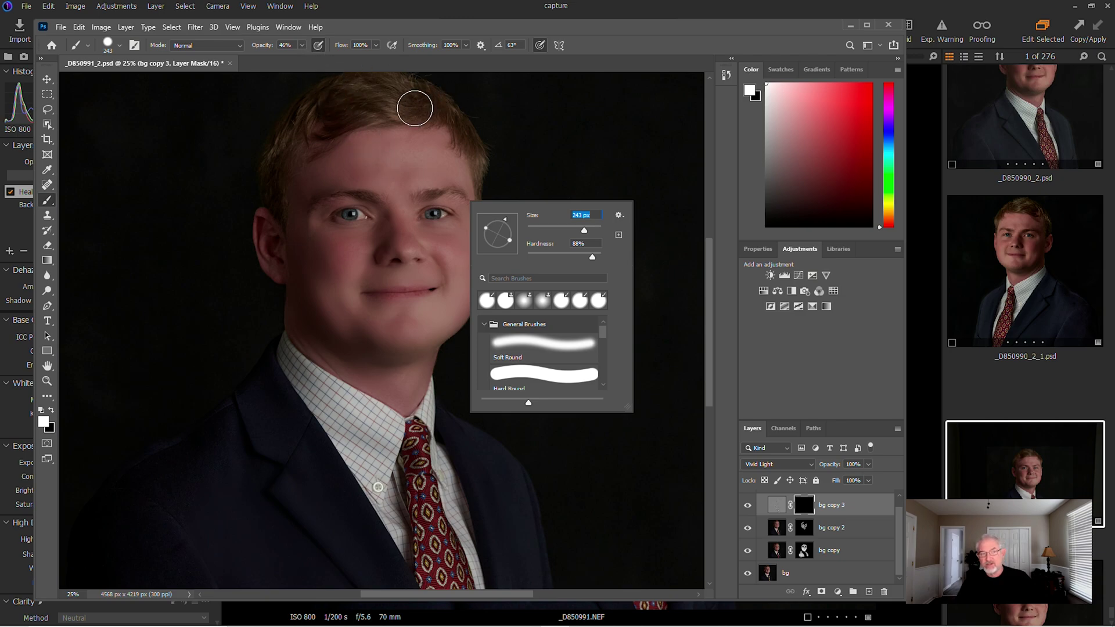
{"action": "left_click", "coordinate": [394, 158]}
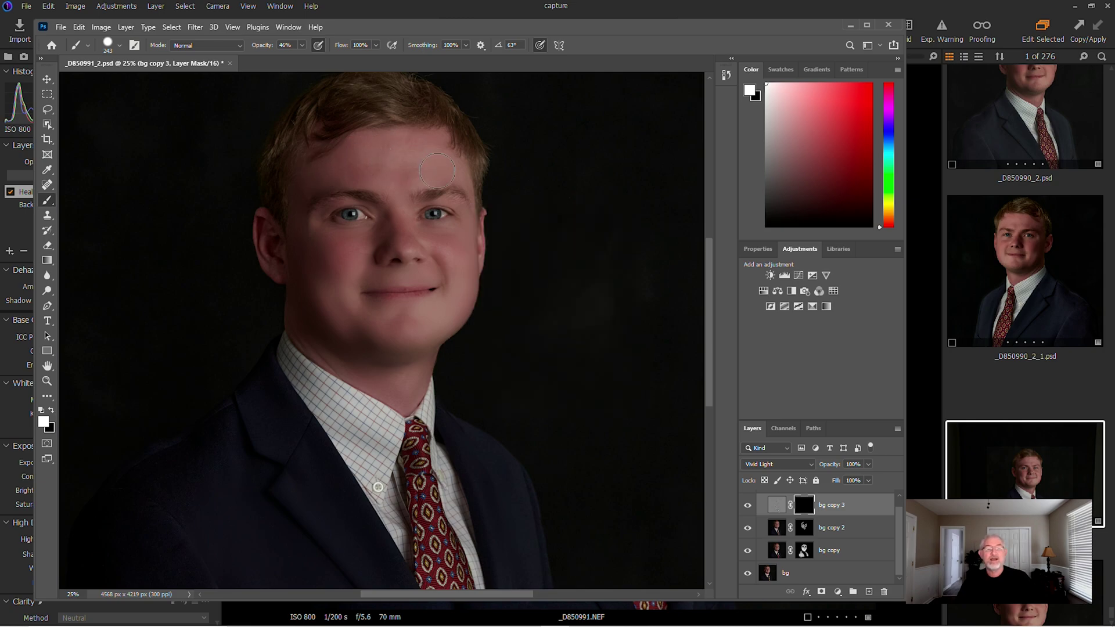
{"action": "mouse_move", "coordinate": [401, 149]}
{"action": "left_mouse_down"}
{"action": "mouse_move", "coordinate": [303, 172]}
{"action": "mouse_move", "coordinate": [296, 189]}
{"action": "left_mouse_up"}
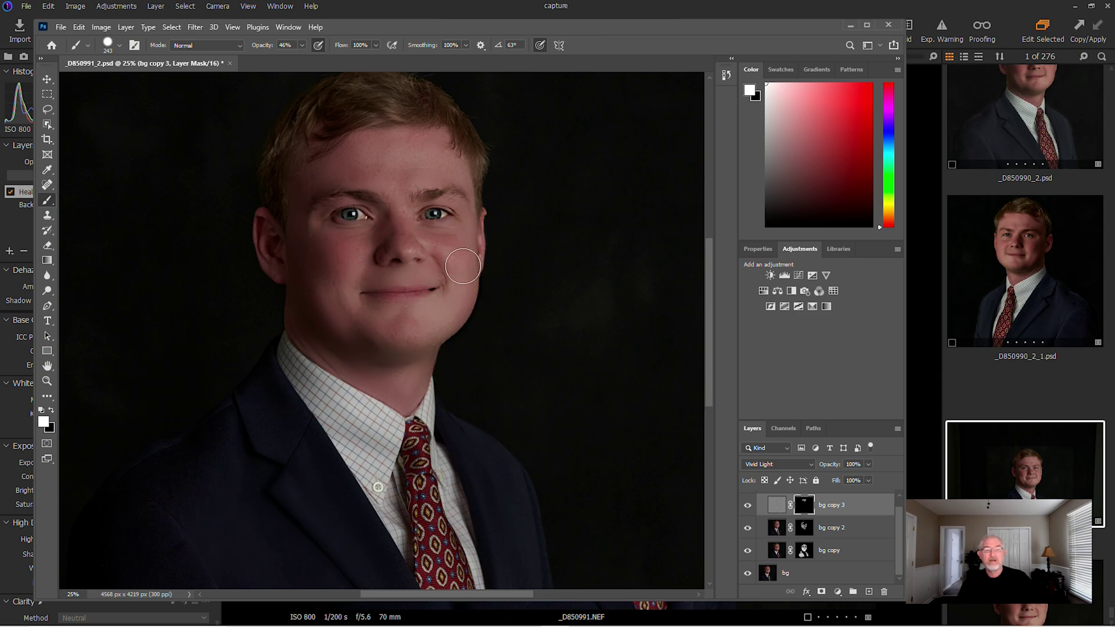
{"action": "mouse_move", "coordinate": [436, 264]}
{"action": "left_mouse_down"}
{"action": "mouse_move", "coordinate": [366, 259]}
{"action": "mouse_move", "coordinate": [414, 369]}
{"action": "mouse_move", "coordinate": [324, 344]}
{"action": "mouse_move", "coordinate": [424, 392]}
{"action": "mouse_move", "coordinate": [329, 357]}
{"action": "mouse_move", "coordinate": [300, 330]}
{"action": "mouse_move", "coordinate": [323, 342]}
{"action": "mouse_move", "coordinate": [313, 261]}
{"action": "mouse_move", "coordinate": [345, 335]}
{"action": "left_mouse_up"}
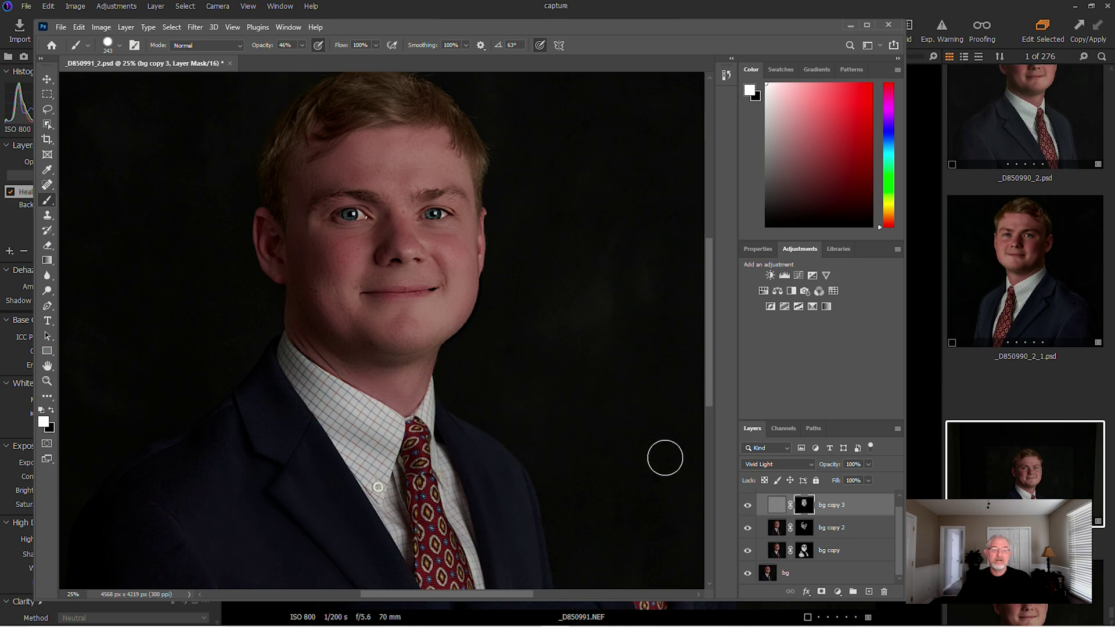
- Lower the opacity of bg copy 3 to 24% and paint its mask over the eyes with a 61 px brush
{"action": "left_click", "coordinate": [867, 464]}
{"action": "left_click_drag", "start_coordinate": [864, 480], "coordinate": [835, 486]}
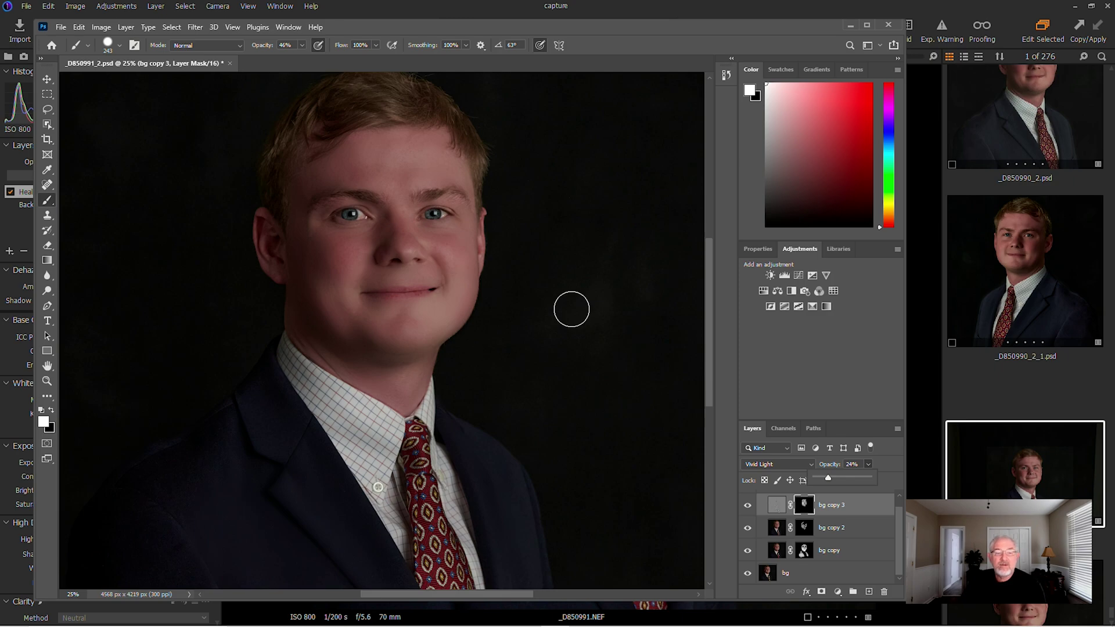
{"action": "right_click", "coordinate": [548, 286]}
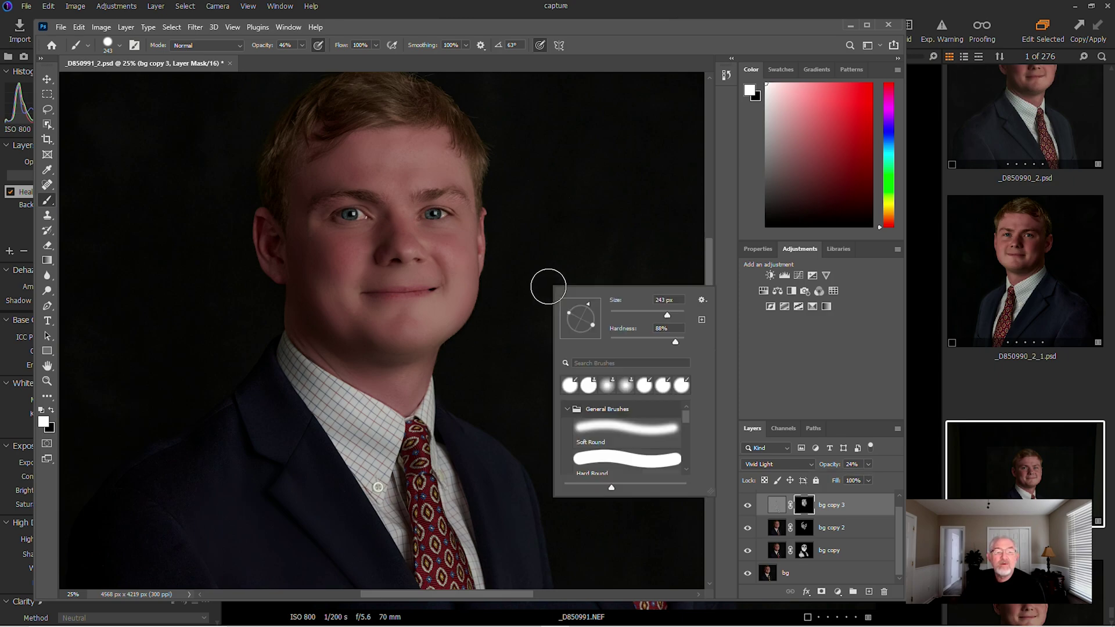
{"action": "left_click_drag", "start_coordinate": [669, 317], "coordinate": [632, 318]}
{"action": "left_click", "coordinate": [431, 216]}
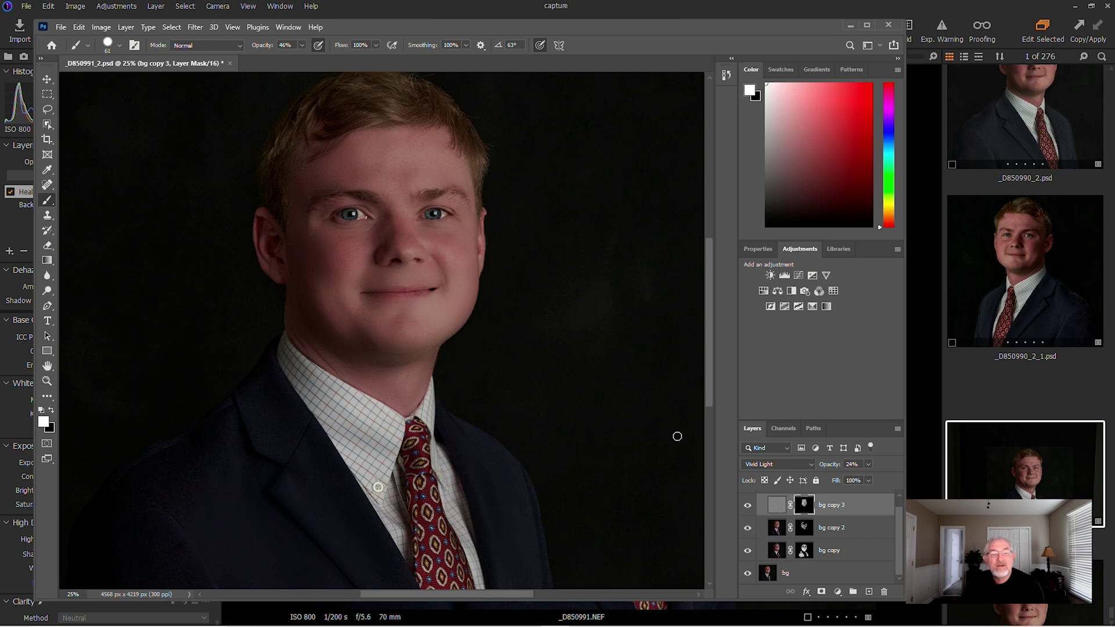
- On the bg layer, retouch the spot just below the nose using the Spot Healing Brush at 55 px
{"action": "left_click", "coordinate": [822, 581]}
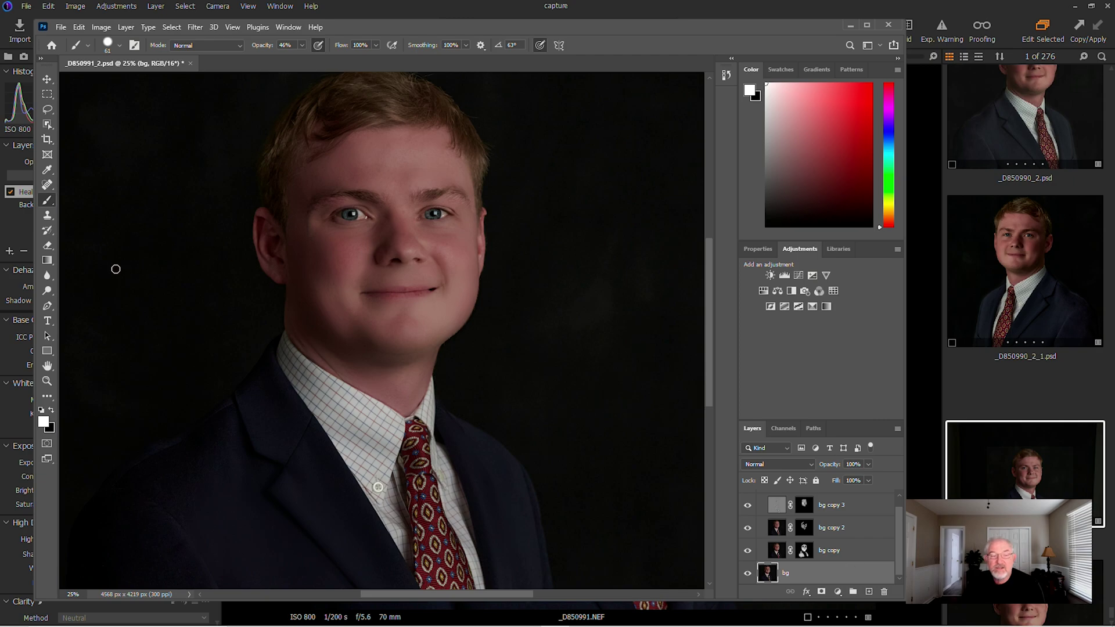
{"action": "left_click", "coordinate": [56, 183]}
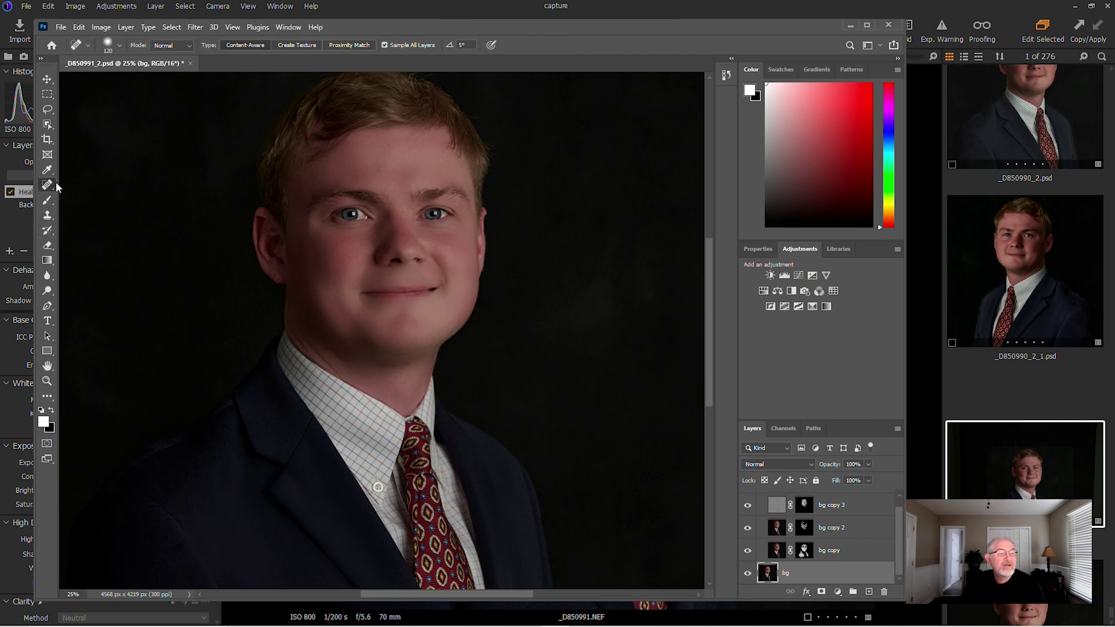
{"action": "right_click", "coordinate": [398, 277]}
{"action": "left_click_drag", "start_coordinate": [472, 301], "coordinate": [439, 301]}
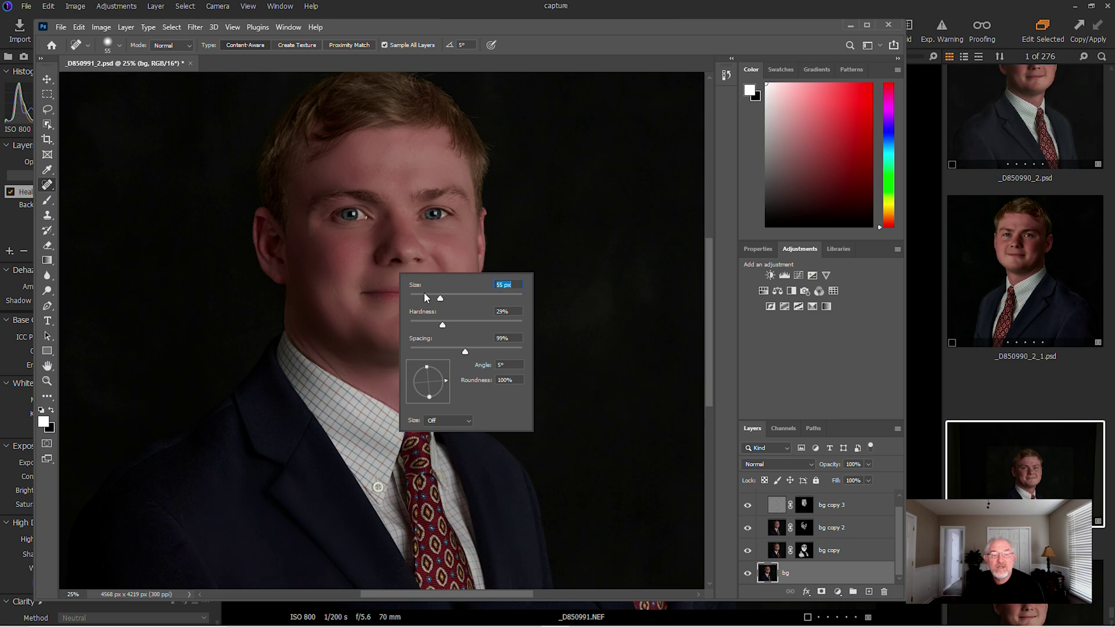
{"action": "left_click", "coordinate": [390, 265]}
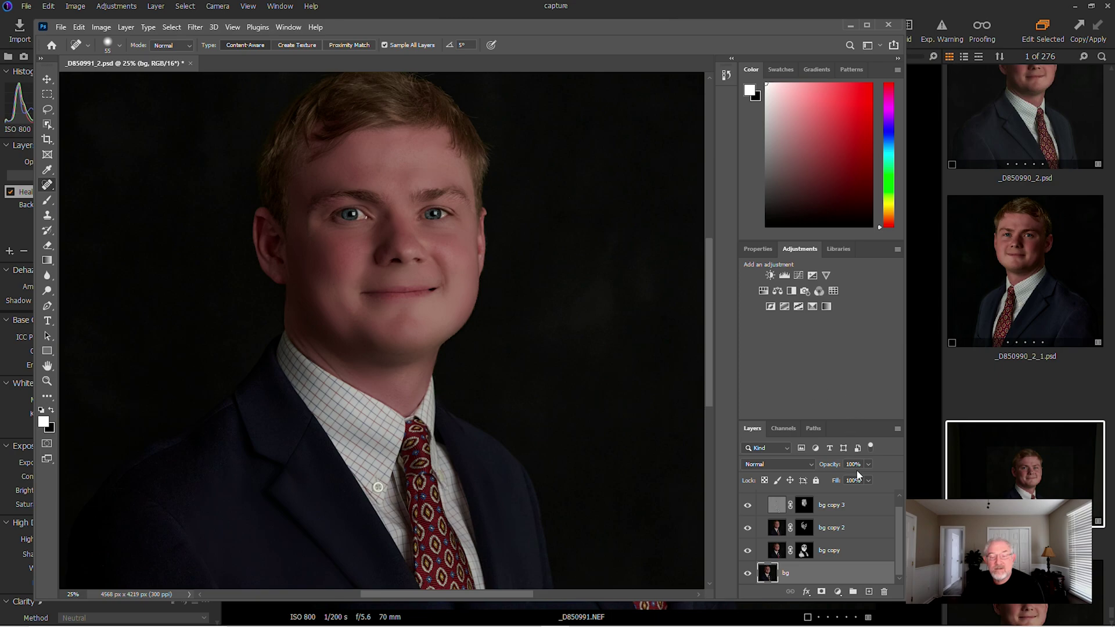
- Fine-tune the opacity of the bg copy 3 High Pass layer
{"action": "left_click", "coordinate": [812, 504]}
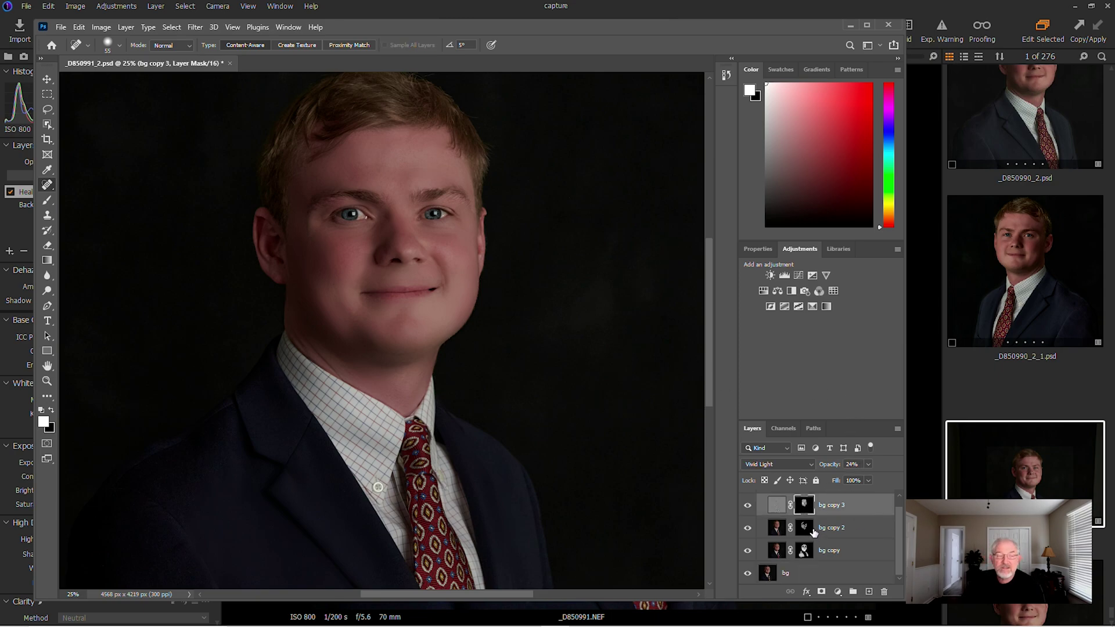
{"action": "left_click", "coordinate": [868, 465]}
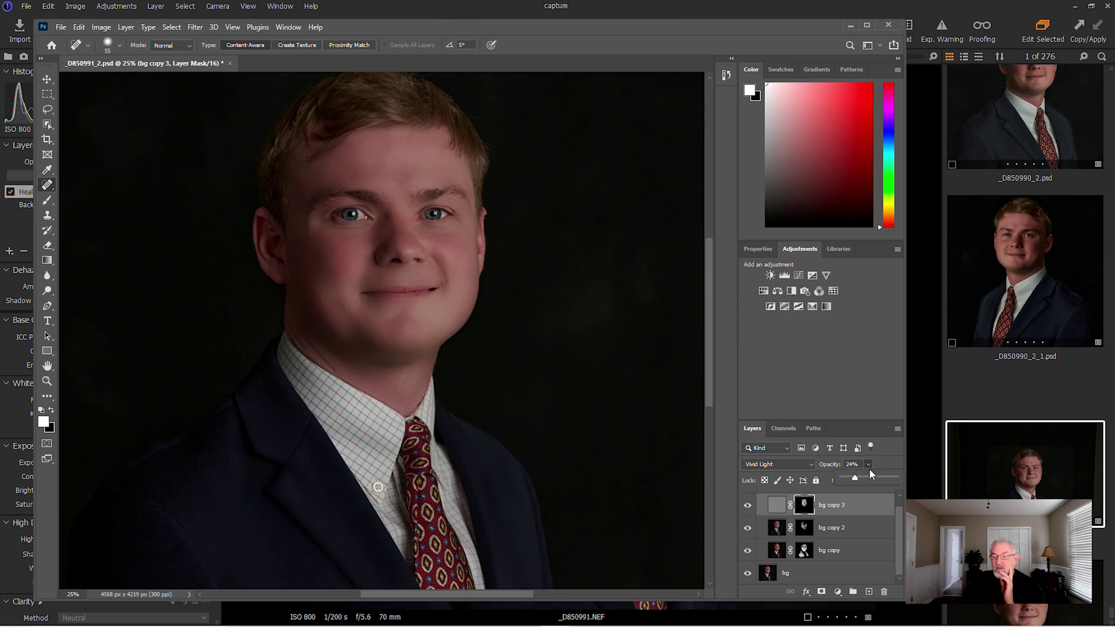
{"action": "mouse_move", "coordinate": [855, 476]}
{"action": "left_mouse_down"}
{"action": "mouse_move", "coordinate": [909, 481]}
{"action": "mouse_move", "coordinate": [849, 485]}
{"action": "mouse_move", "coordinate": [861, 476]}
{"action": "left_mouse_up"}
- Reduce the opacity of the bg copy 2 blur layer to 47%
{"action": "left_click", "coordinate": [806, 532]}
{"action": "left_click", "coordinate": [867, 463]}
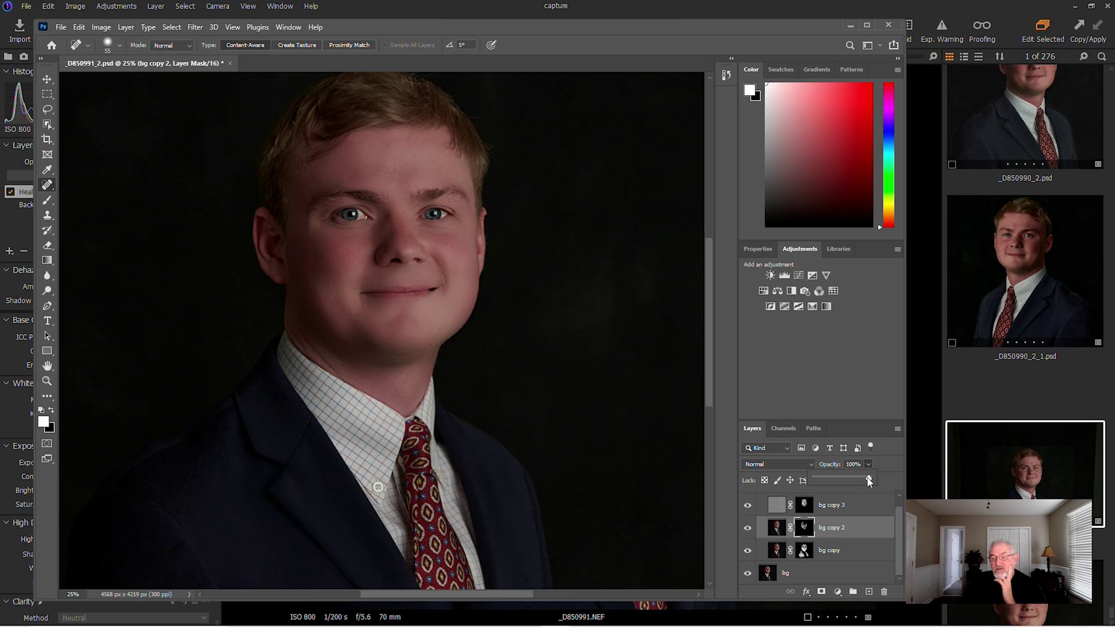
{"action": "left_click_drag", "start_coordinate": [868, 480], "coordinate": [807, 481]}
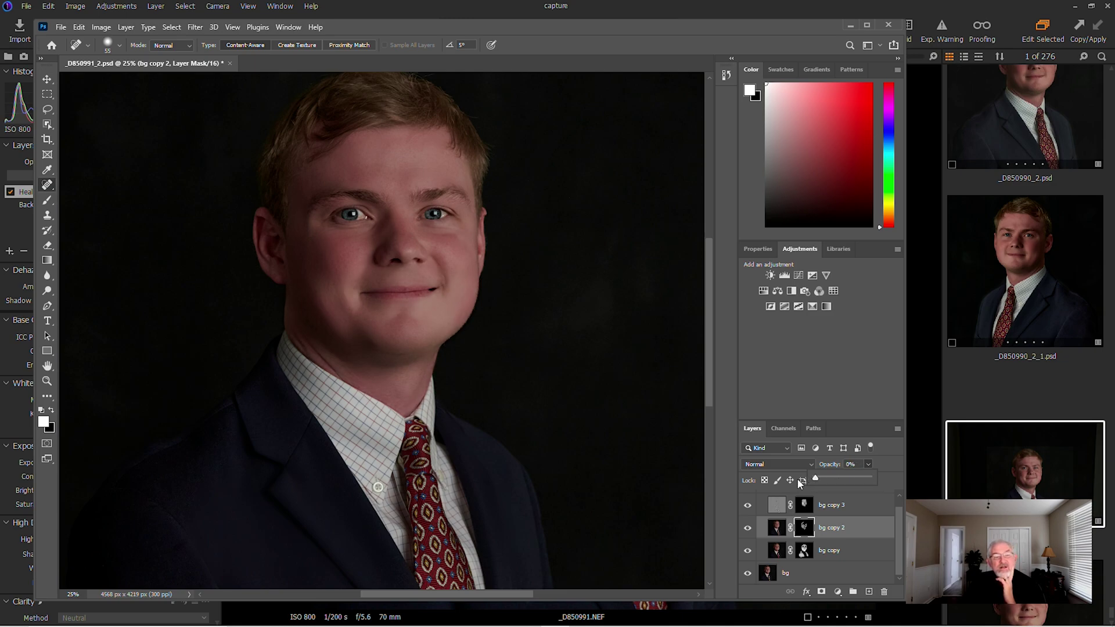
{"action": "left_click_drag", "start_coordinate": [799, 482], "coordinate": [827, 484]}
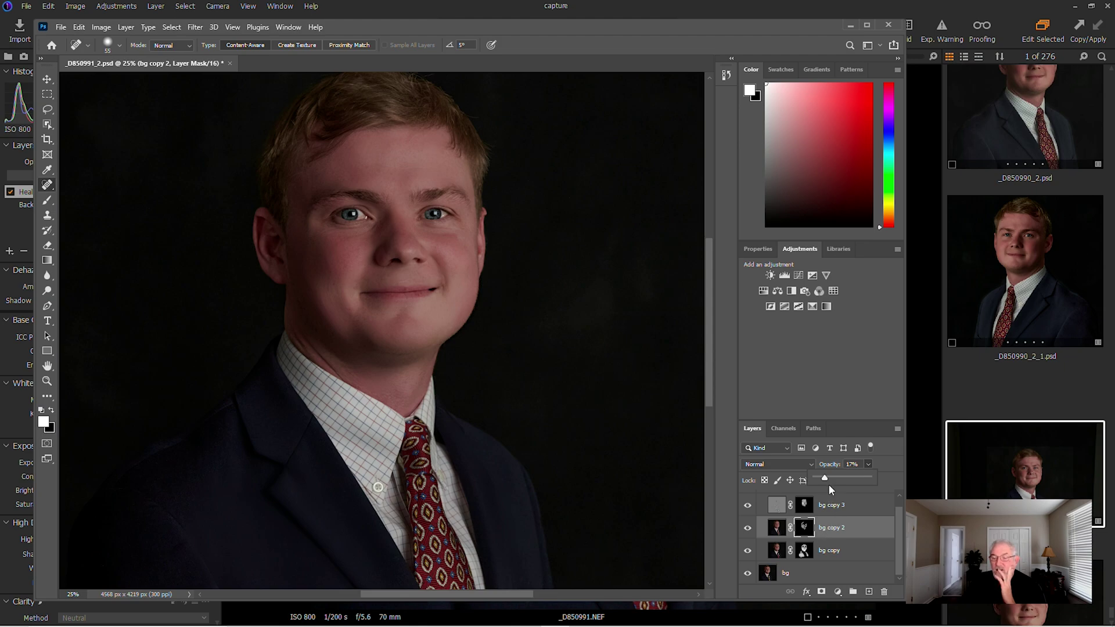
{"action": "left_click_drag", "start_coordinate": [825, 479], "coordinate": [840, 481]}
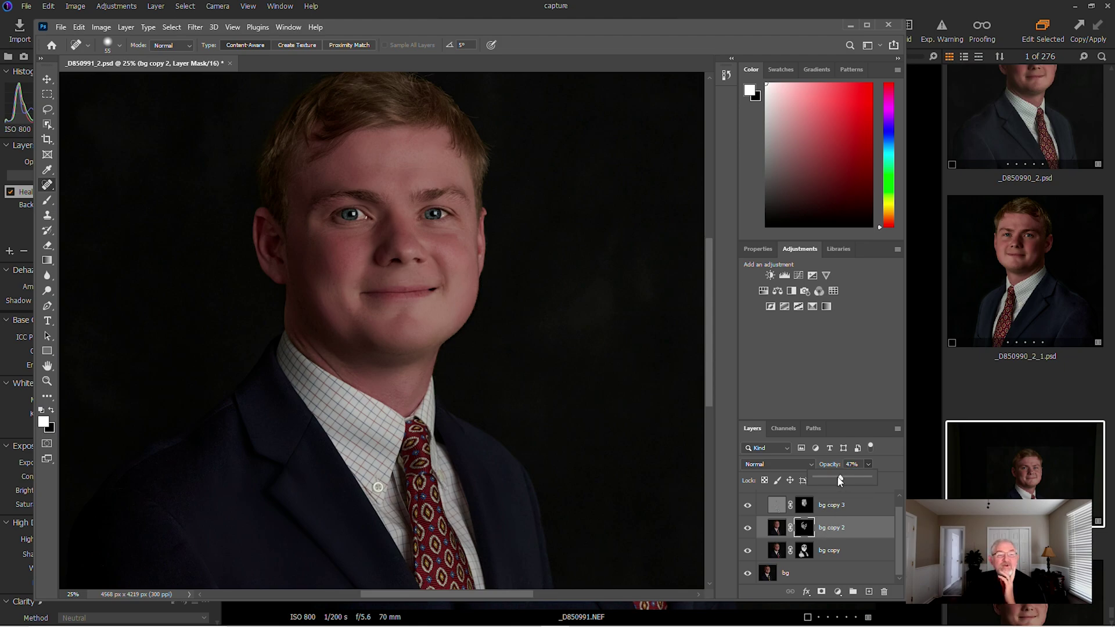
- Test the opacity of the bg copy layer and keep it at 100%
{"action": "left_click", "coordinate": [824, 554]}
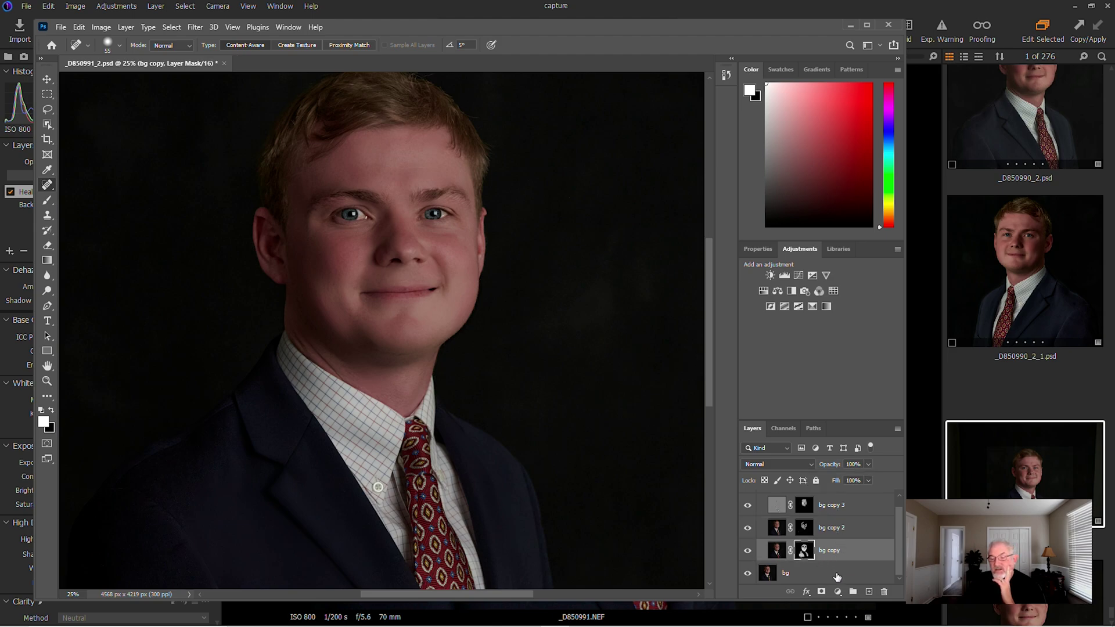
{"action": "left_click", "coordinate": [865, 464]}
{"action": "mouse_move", "coordinate": [869, 480]}
{"action": "left_mouse_down"}
{"action": "mouse_move", "coordinate": [779, 484]}
{"action": "mouse_move", "coordinate": [873, 477]}
{"action": "left_mouse_up"}
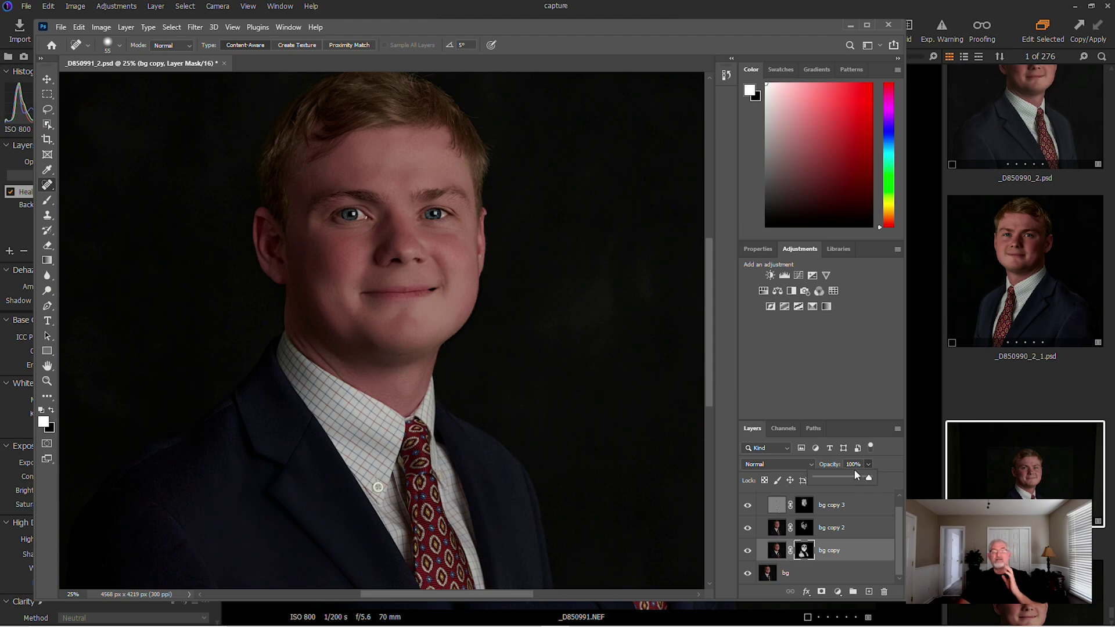
- Quit Photoshop, saving the changes to _D850991_2.psd
{"action": "left_click", "coordinate": [887, 25]}
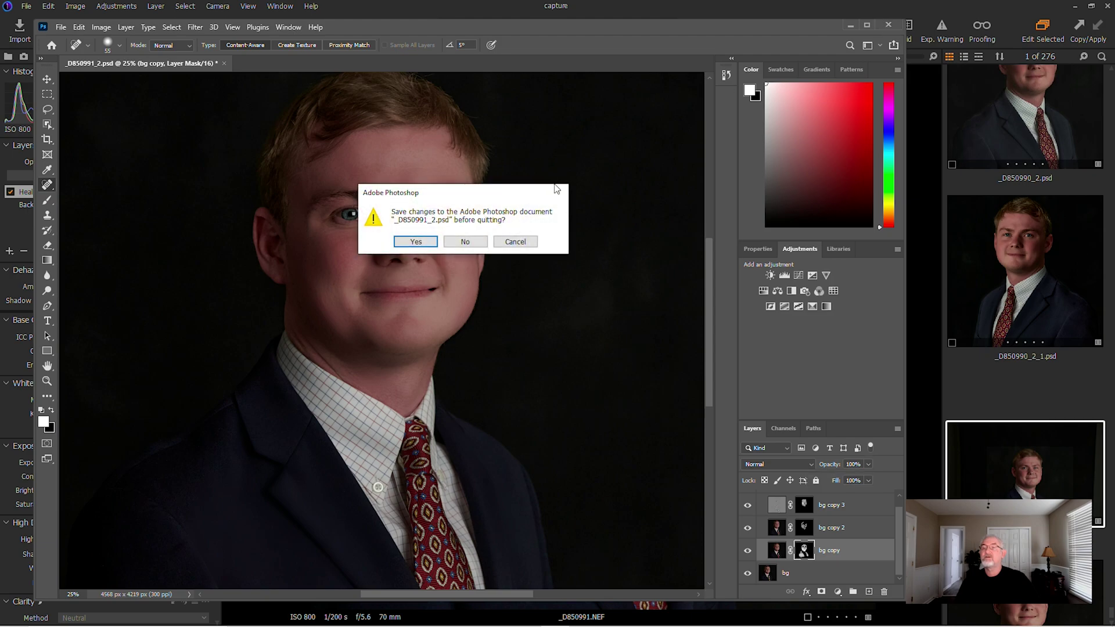
{"action": "left_click", "coordinate": [416, 242]}
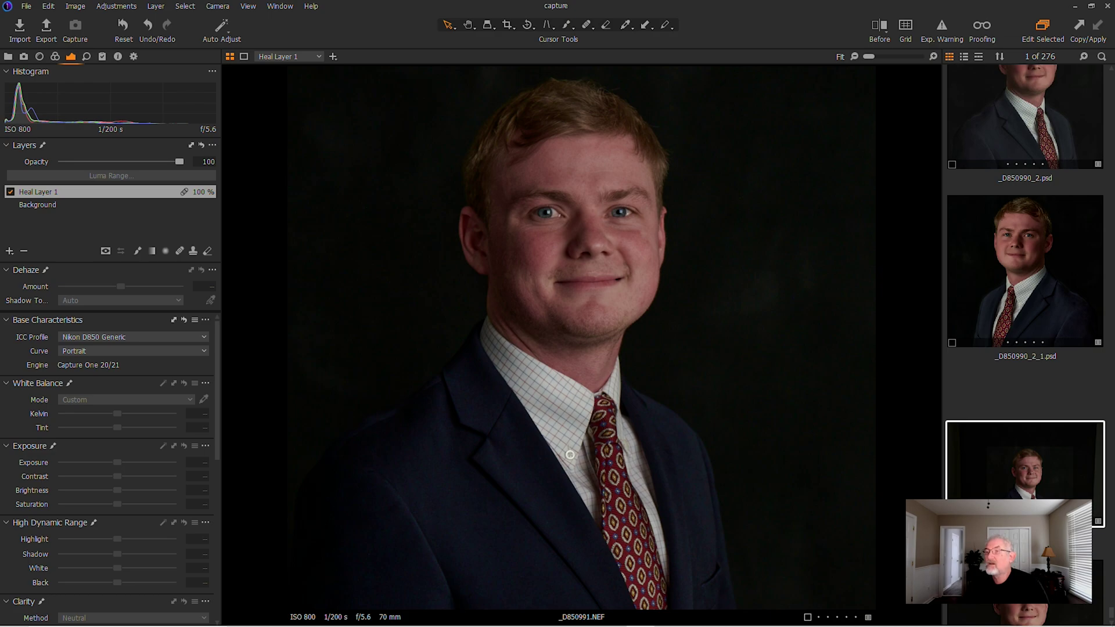
- Restore the Capture One window to a smaller size, stretch it vertically, and view _D850991.psd from the browser
{"action": "left_click", "coordinate": [1091, 6]}
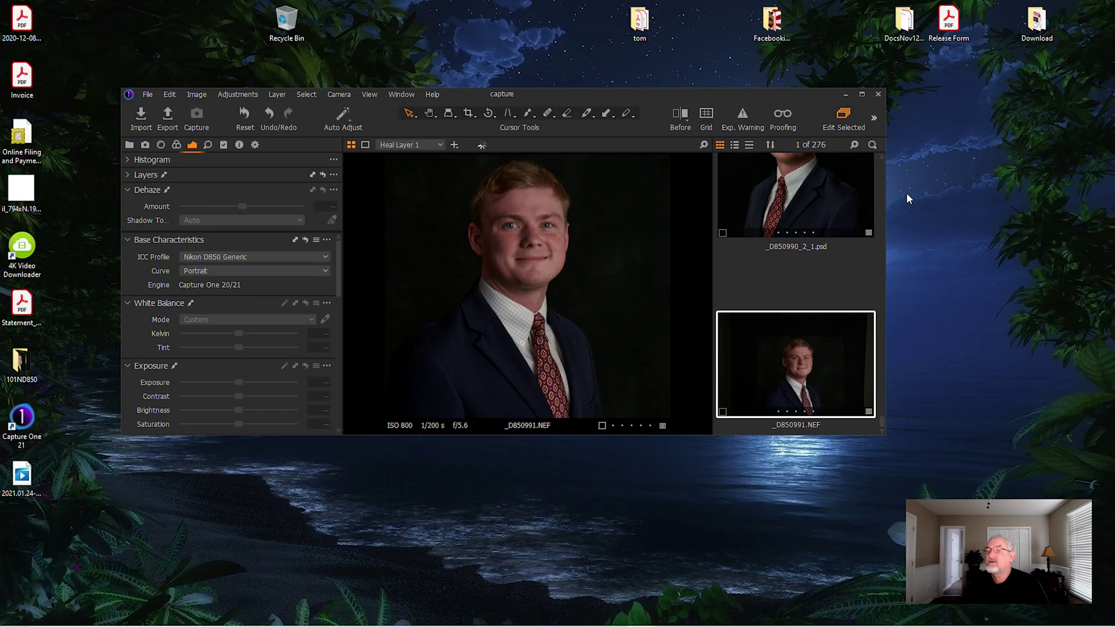
{"action": "left_click_drag", "start_coordinate": [830, 87], "coordinate": [826, 42]}
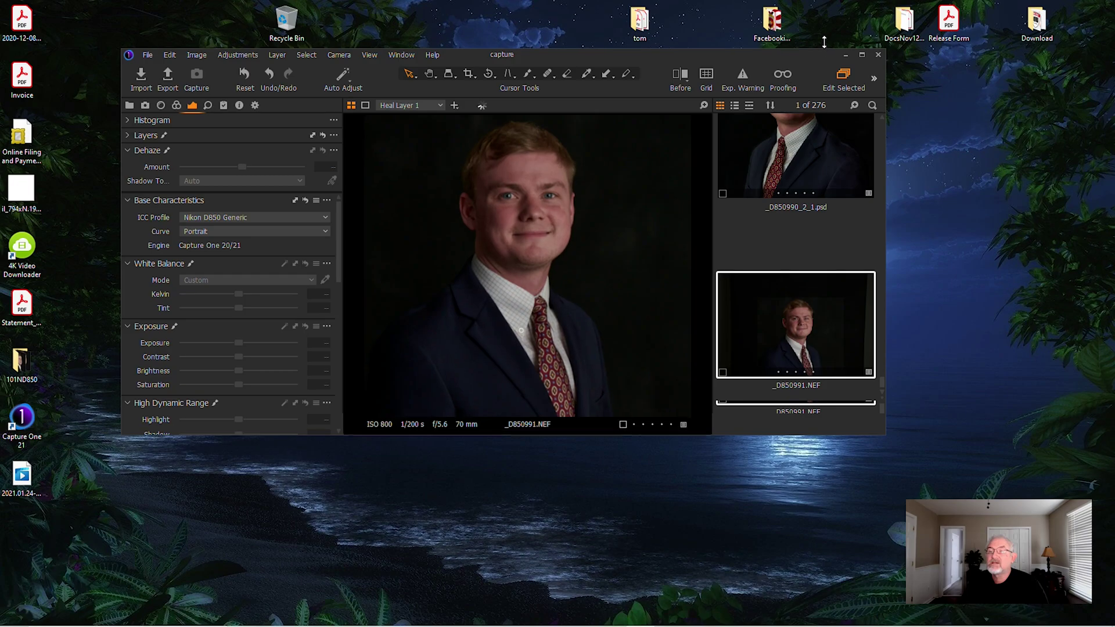
{"action": "left_click_drag", "start_coordinate": [750, 437], "coordinate": [759, 582]}
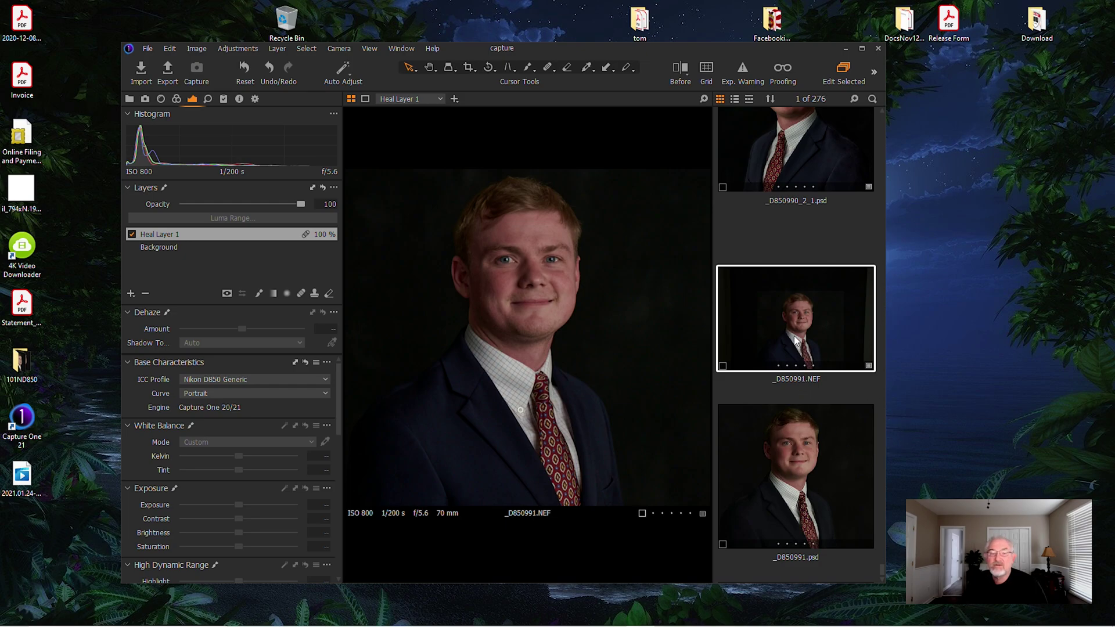
{"action": "left_click", "coordinate": [811, 472]}
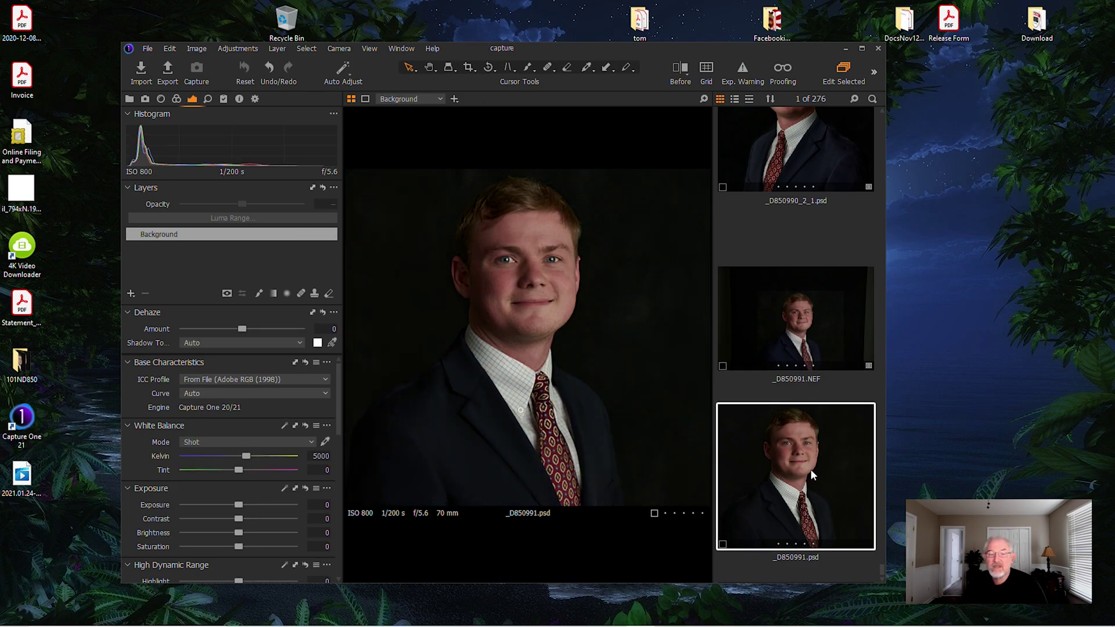
- Maximize the window and compare the original _D850991.NEF with _D850991.psd
{"action": "left_click", "coordinate": [863, 49]}
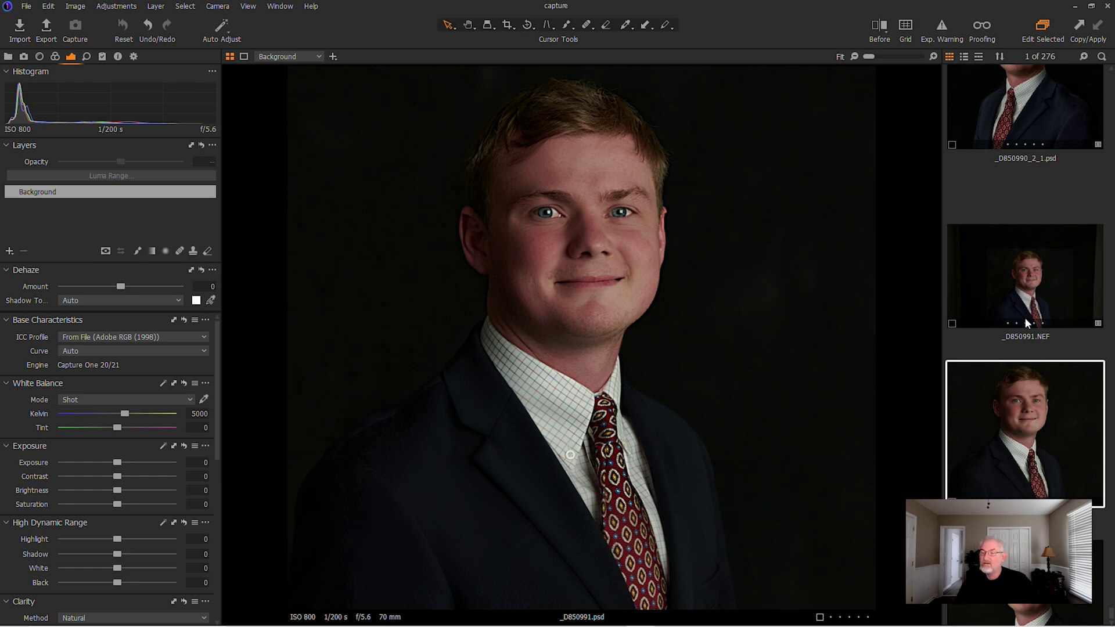
{"action": "left_click", "coordinate": [1022, 291]}
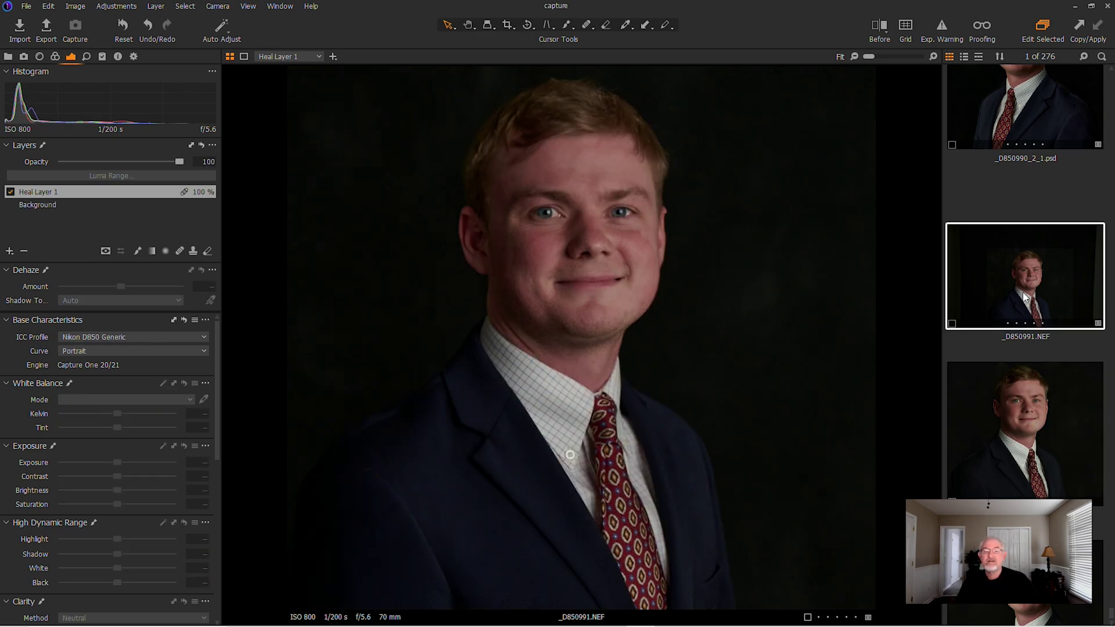
{"action": "left_click", "coordinate": [1038, 405]}
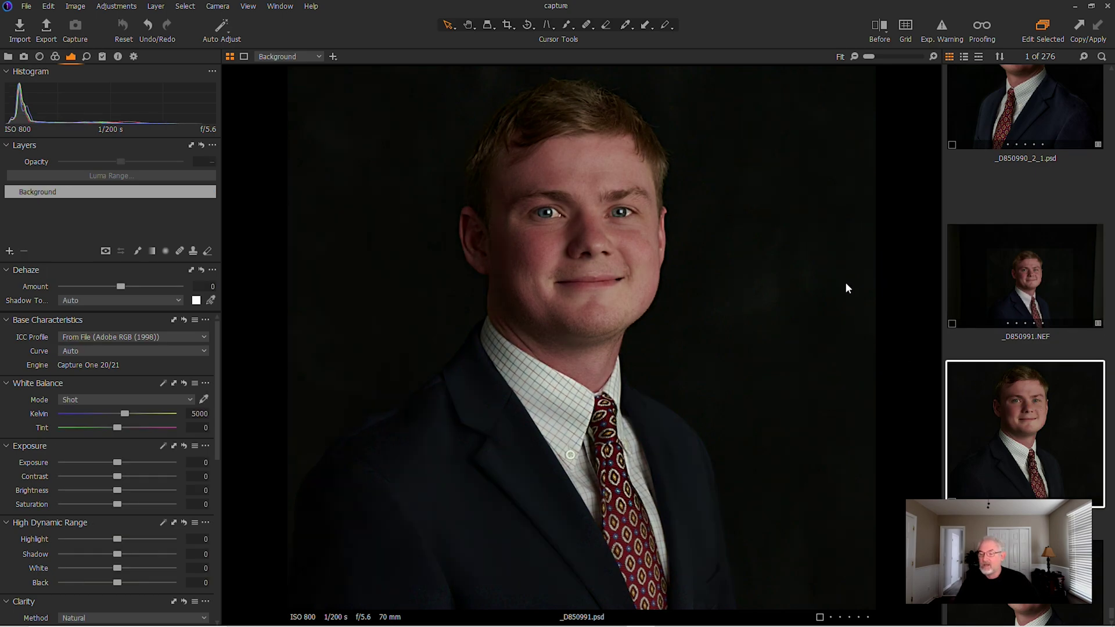